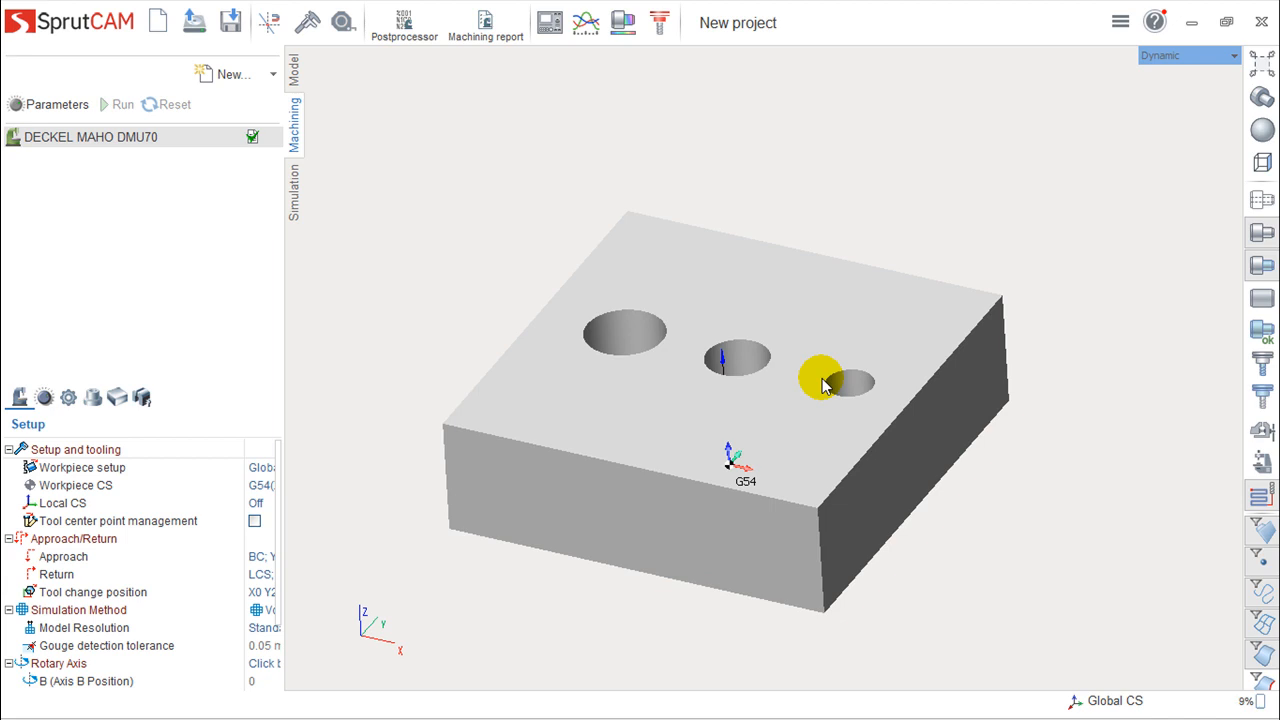
pyautogui.moveTo(980, 149); pyautogui.dragTo(977, 183, button='right')
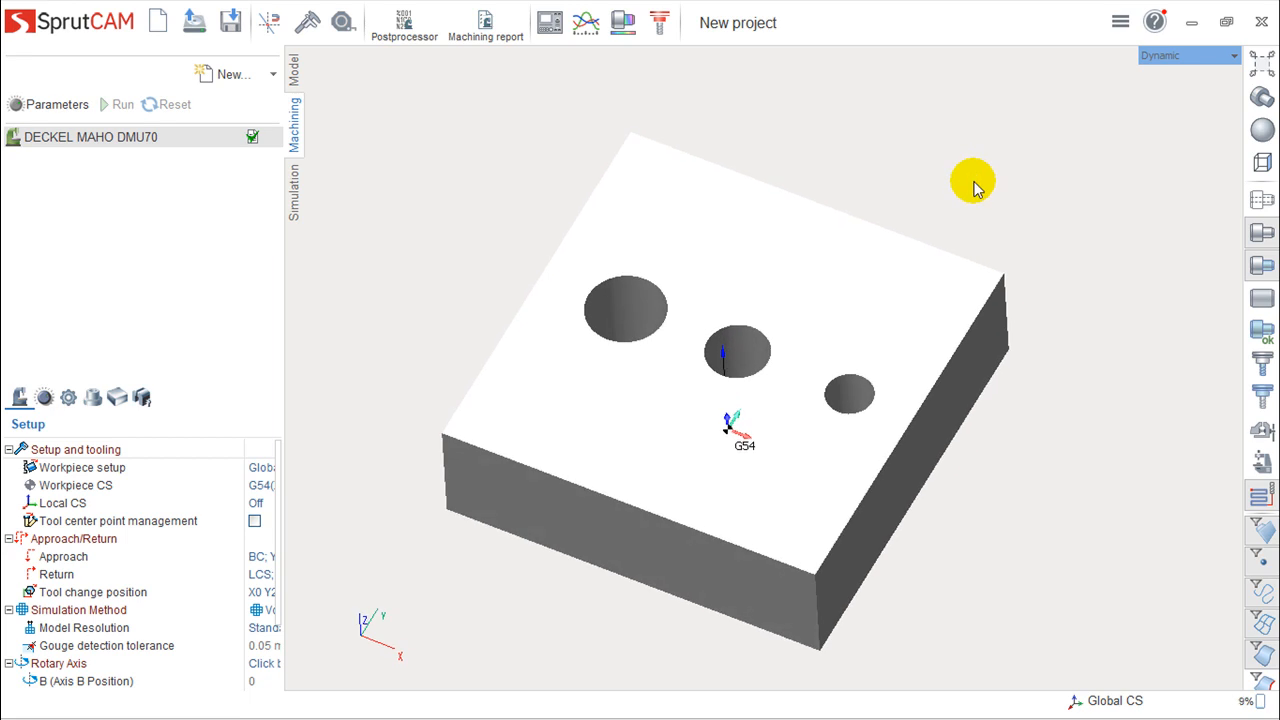
pyautogui.moveTo(894, 380); pyautogui.dragTo(951, 413, button='right')
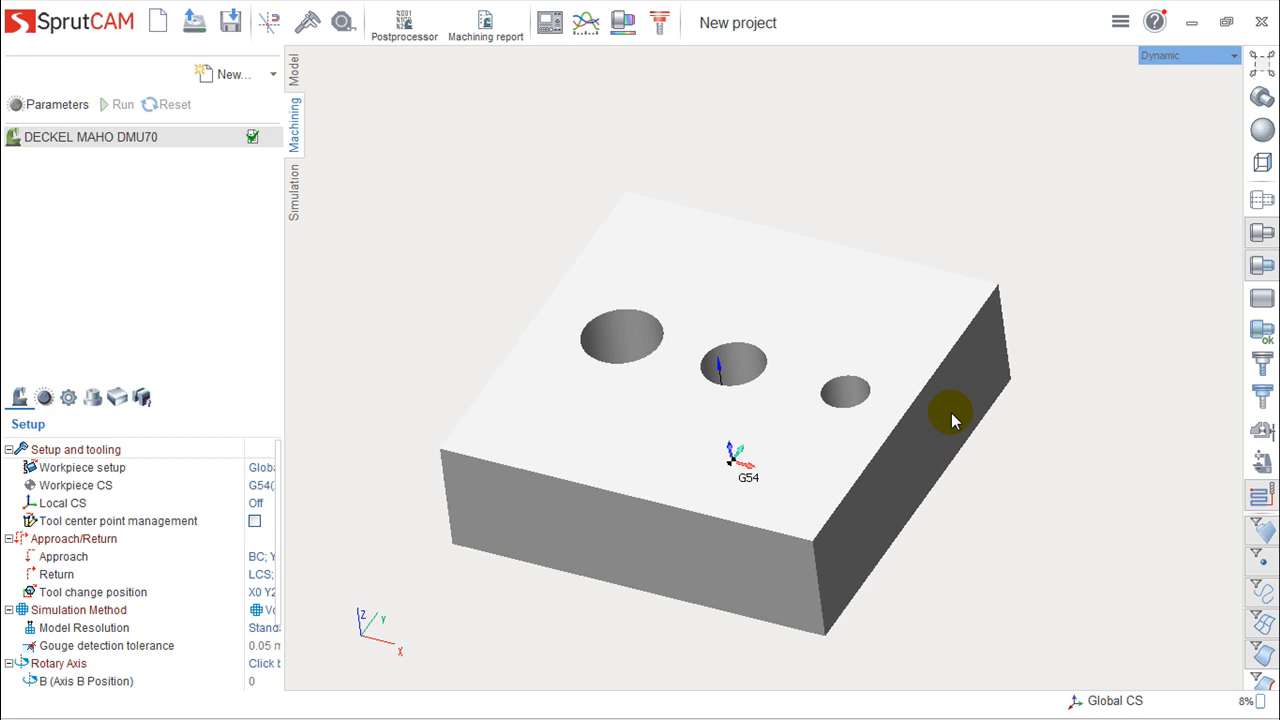
pyautogui.moveTo(869, 186)
pyautogui.mouseDown(button='right')
pyautogui.moveTo(871, 274)
pyautogui.moveTo(883, 189)
pyautogui.mouseUp(button='right')
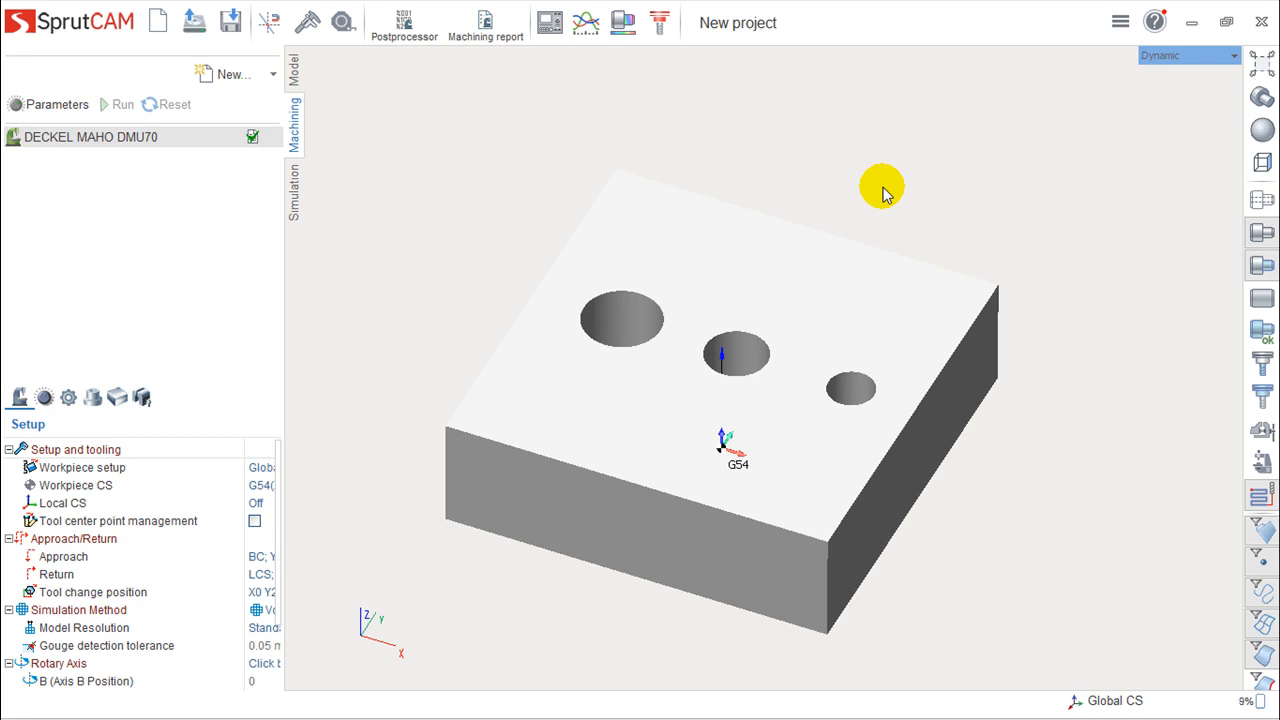
pyautogui.moveTo(855, 324); pyautogui.dragTo(834, 306, button='middle')
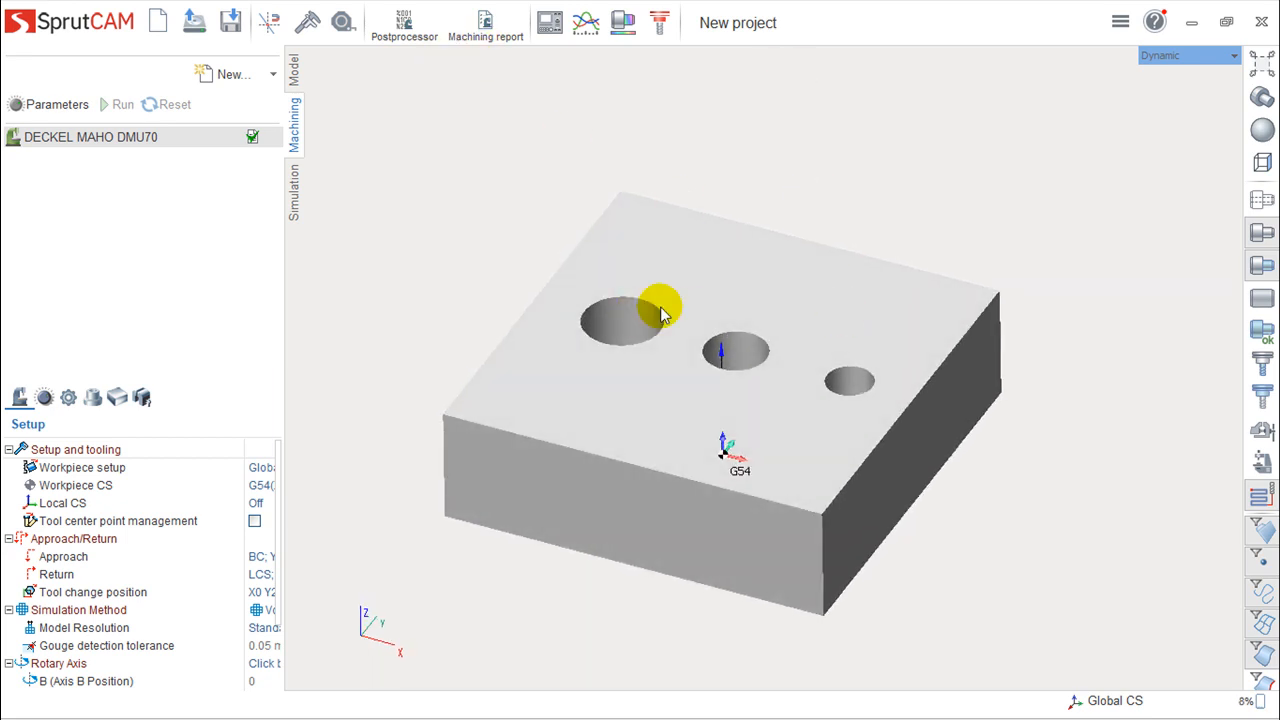
# - Add a Hole machining operation from the roughing operations to the DECKEL MAHO DMU70 machining sequence
pyautogui.click(270, 75)
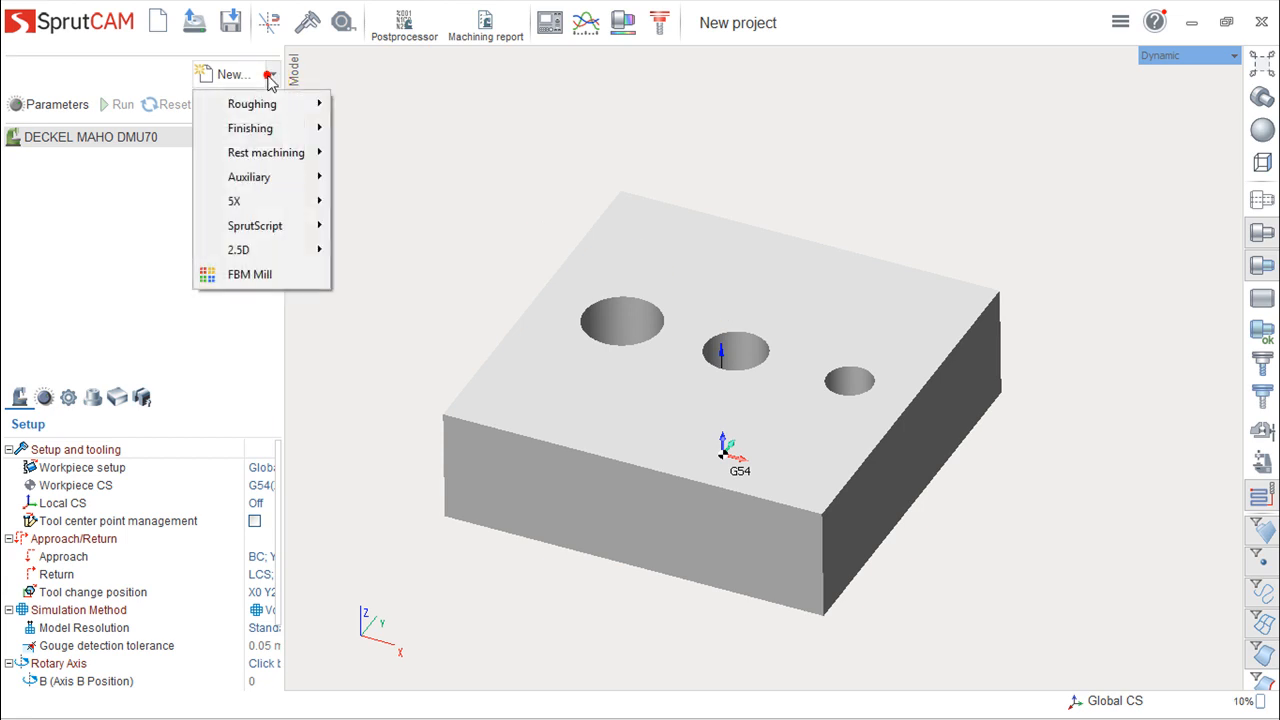
pyautogui.moveTo(268, 105)
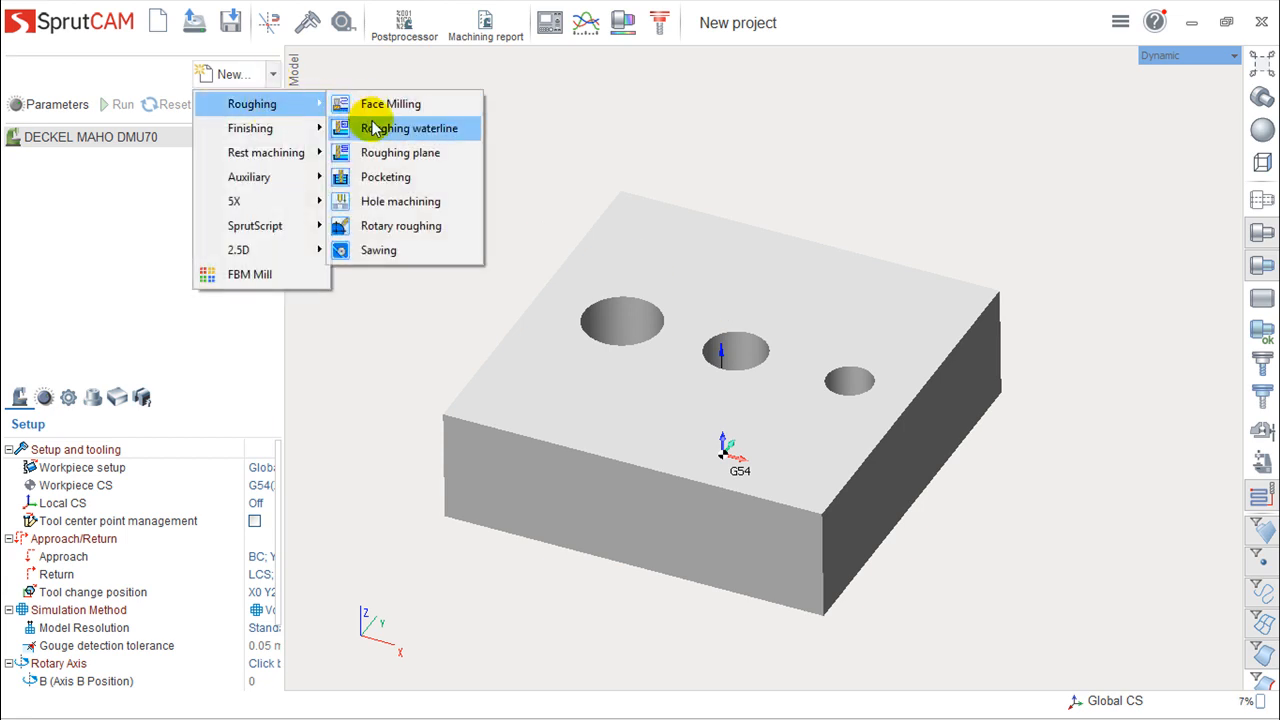
pyautogui.click(391, 205)
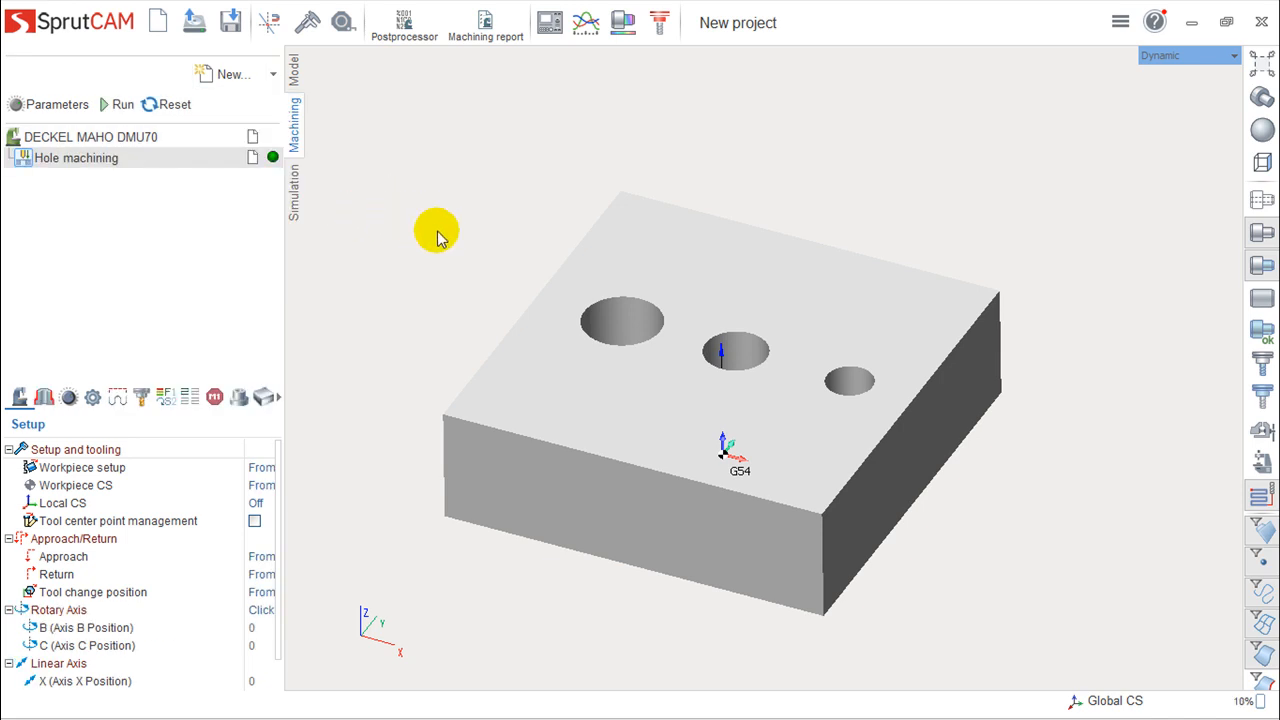
# - Open the Hole machining operation's parameters and review its drill tool, tool library, feeds and speeds
pyautogui.click(68, 160)
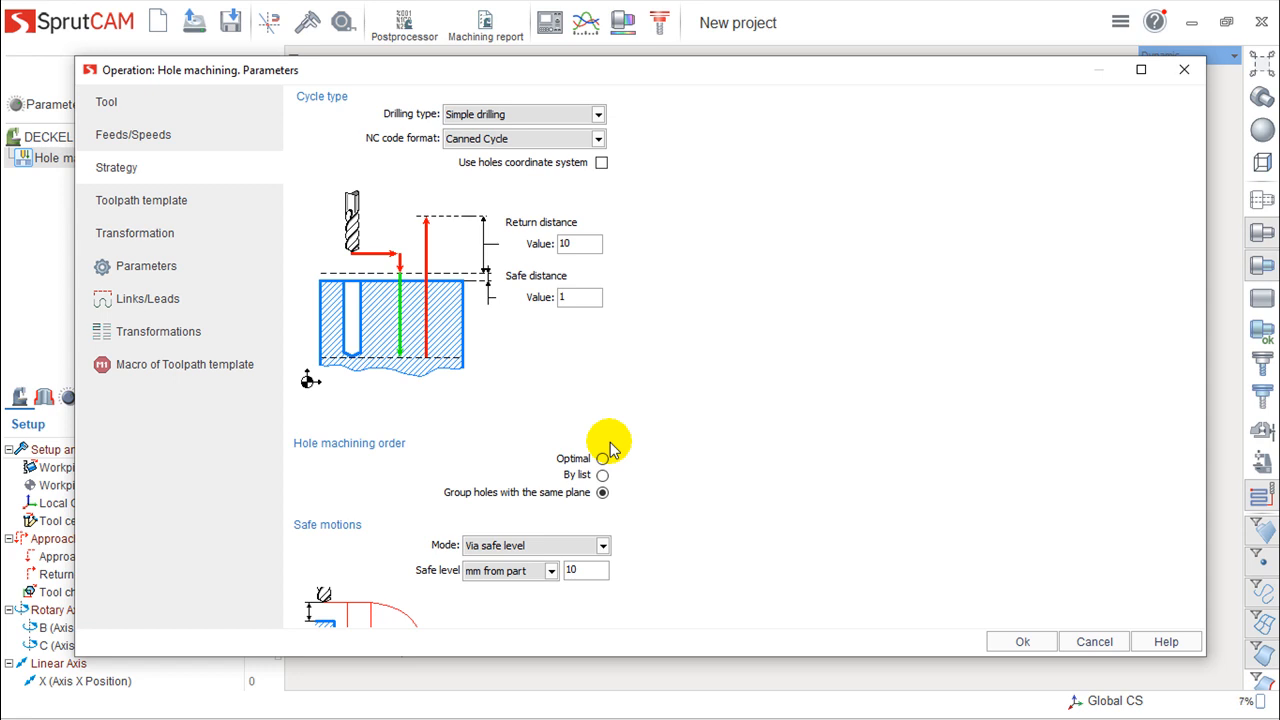
pyautogui.click(114, 104)
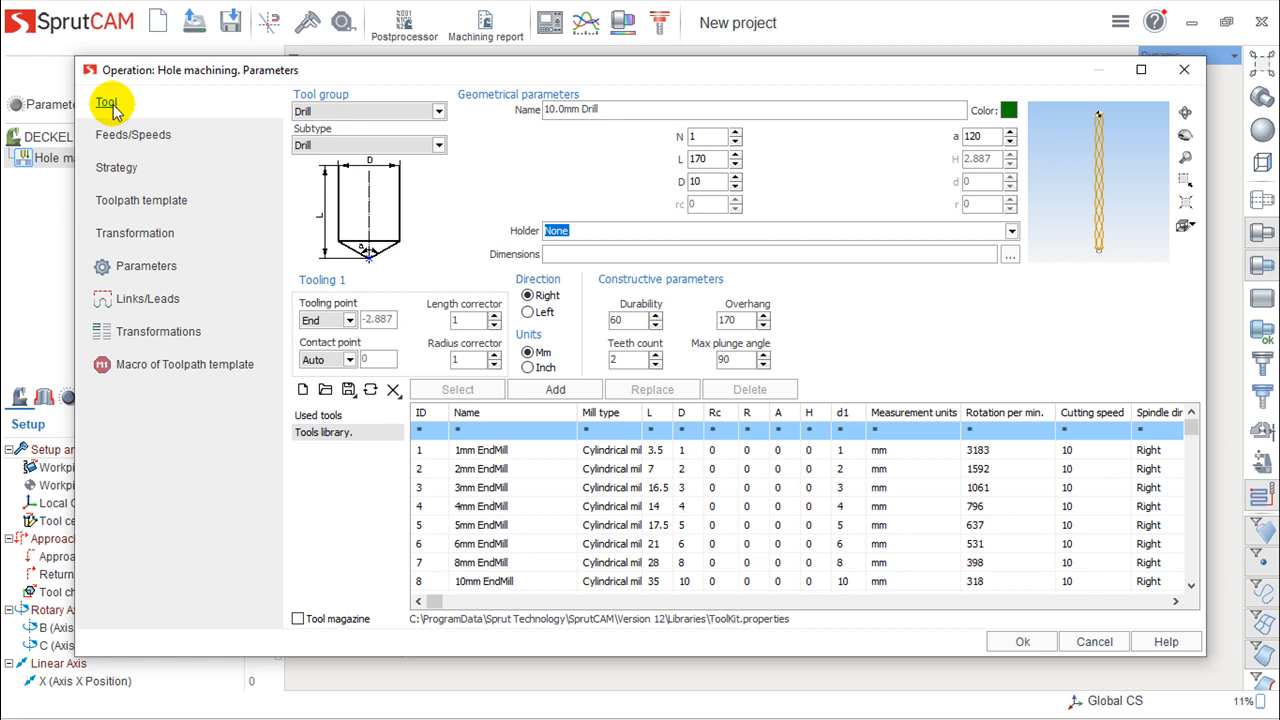
pyautogui.click(430, 111)
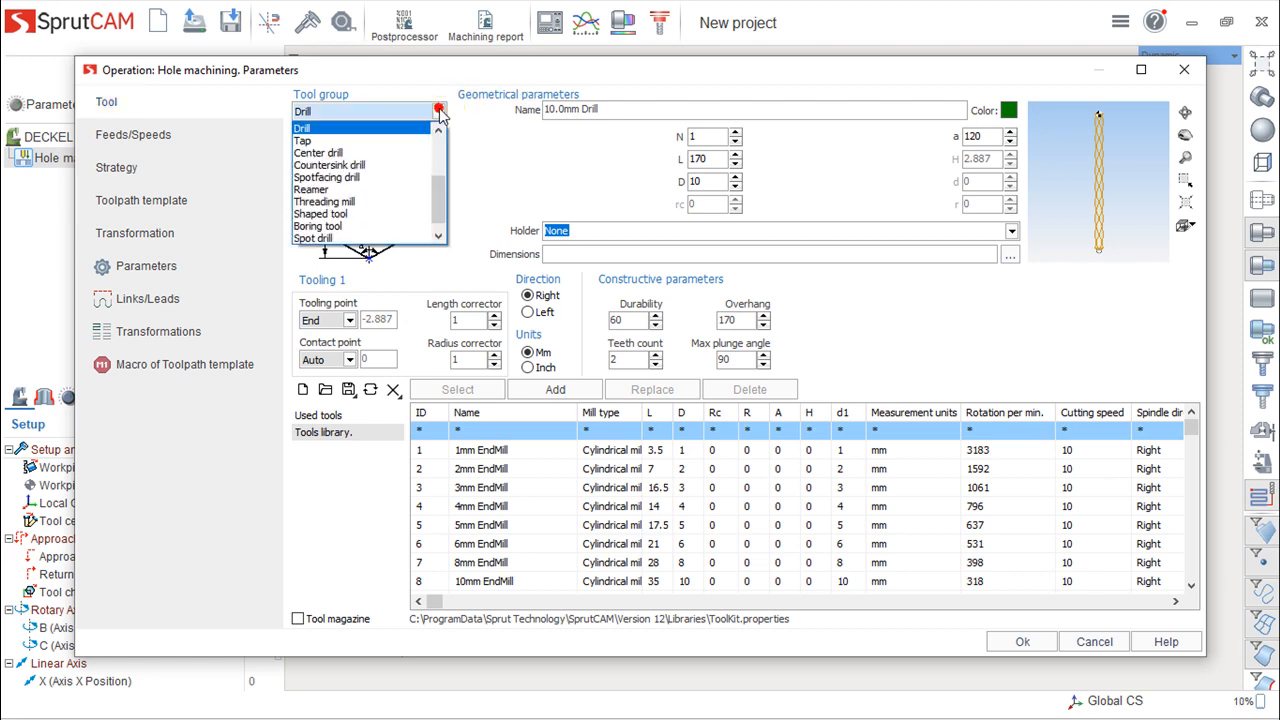
pyautogui.click(328, 127)
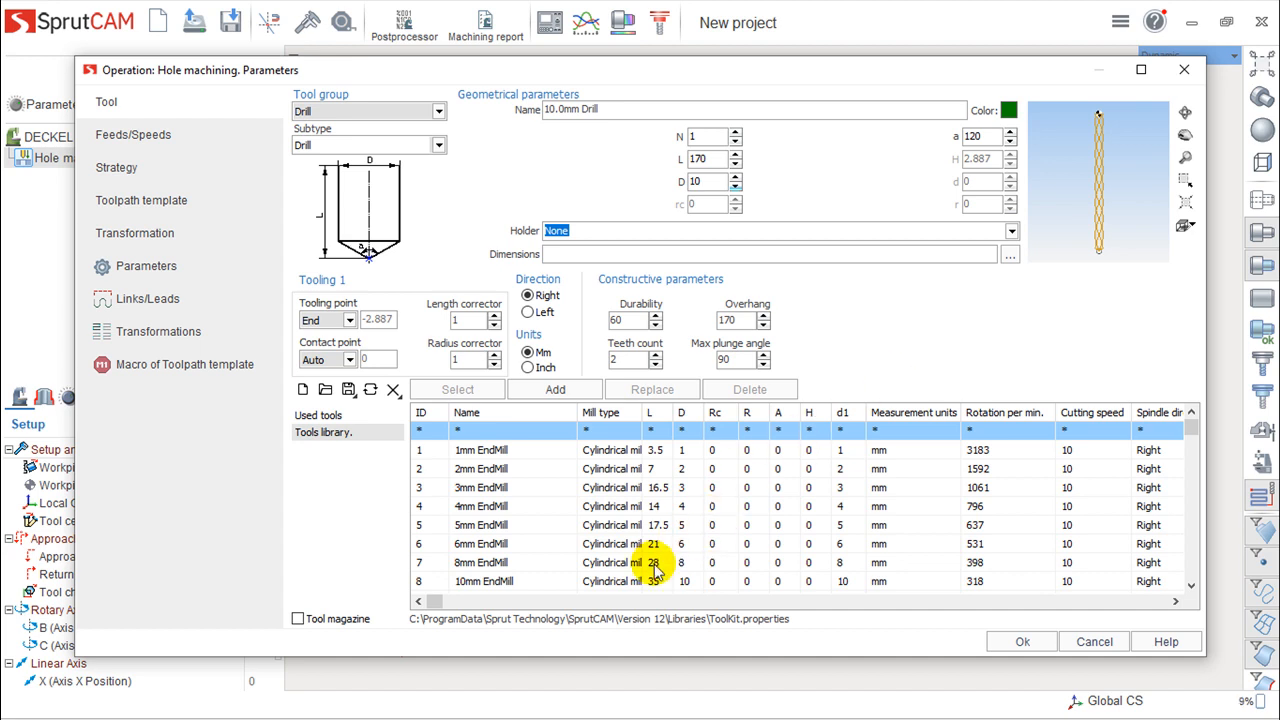
pyautogui.click(490, 545)
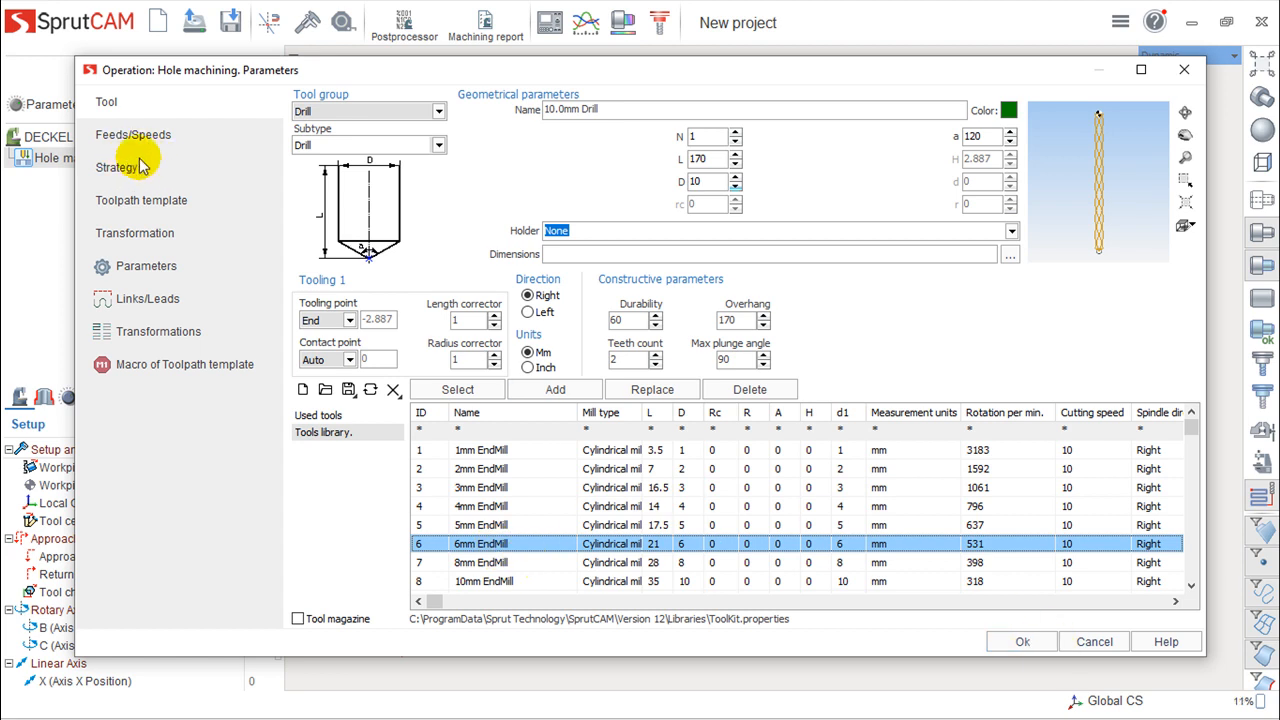
pyautogui.click(118, 139)
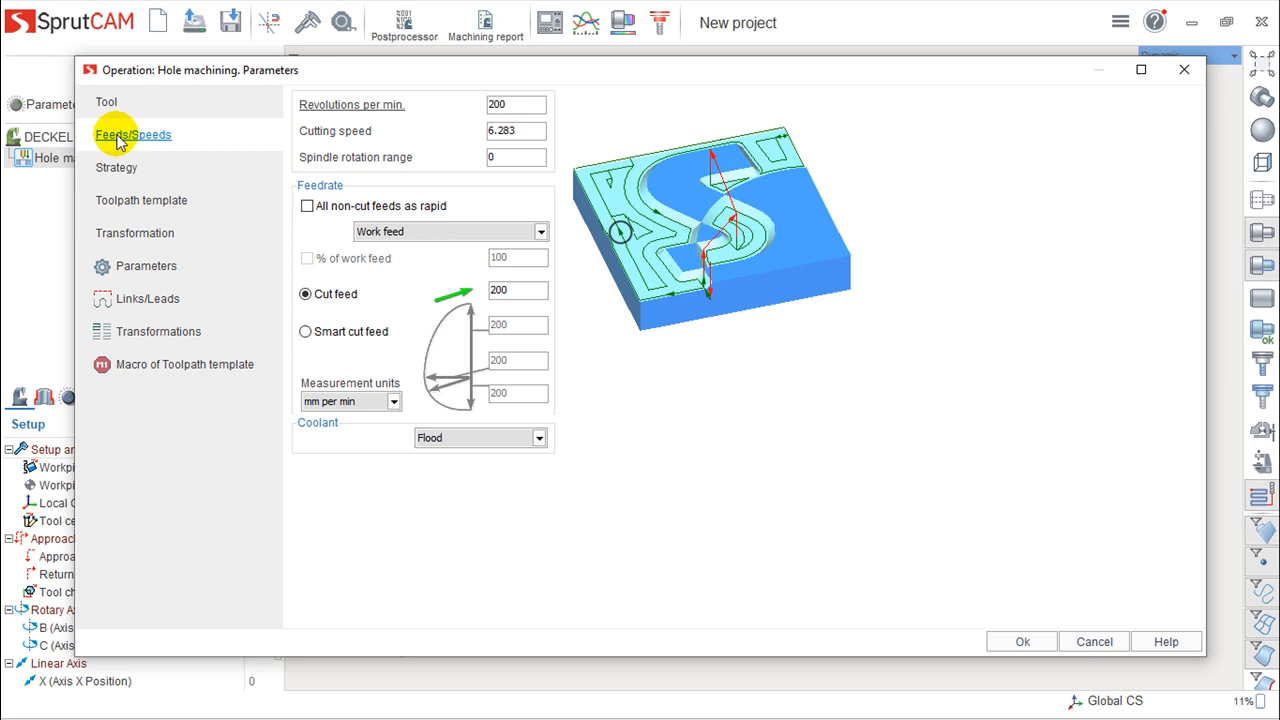
# - Examine the drilling types and NC code formats in the operation's strategy, keeping Simple drilling and Canned Cycle
pyautogui.click(117, 170)
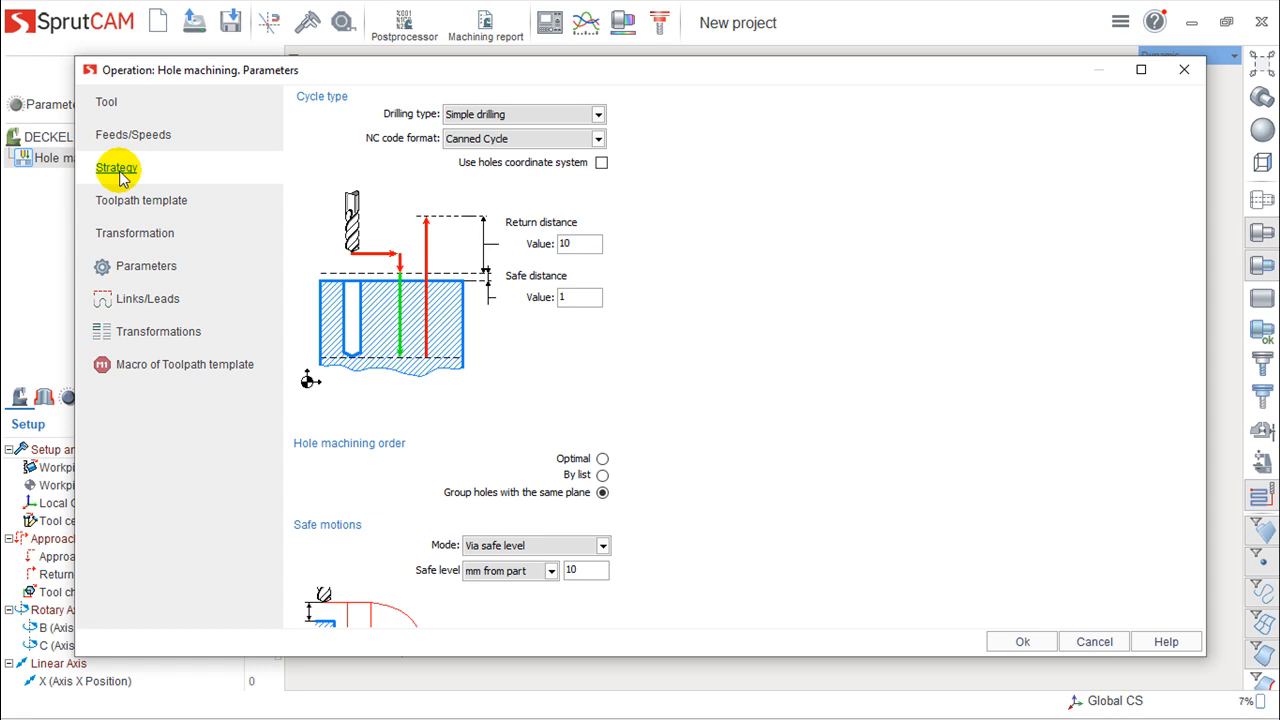
pyautogui.click(598, 114)
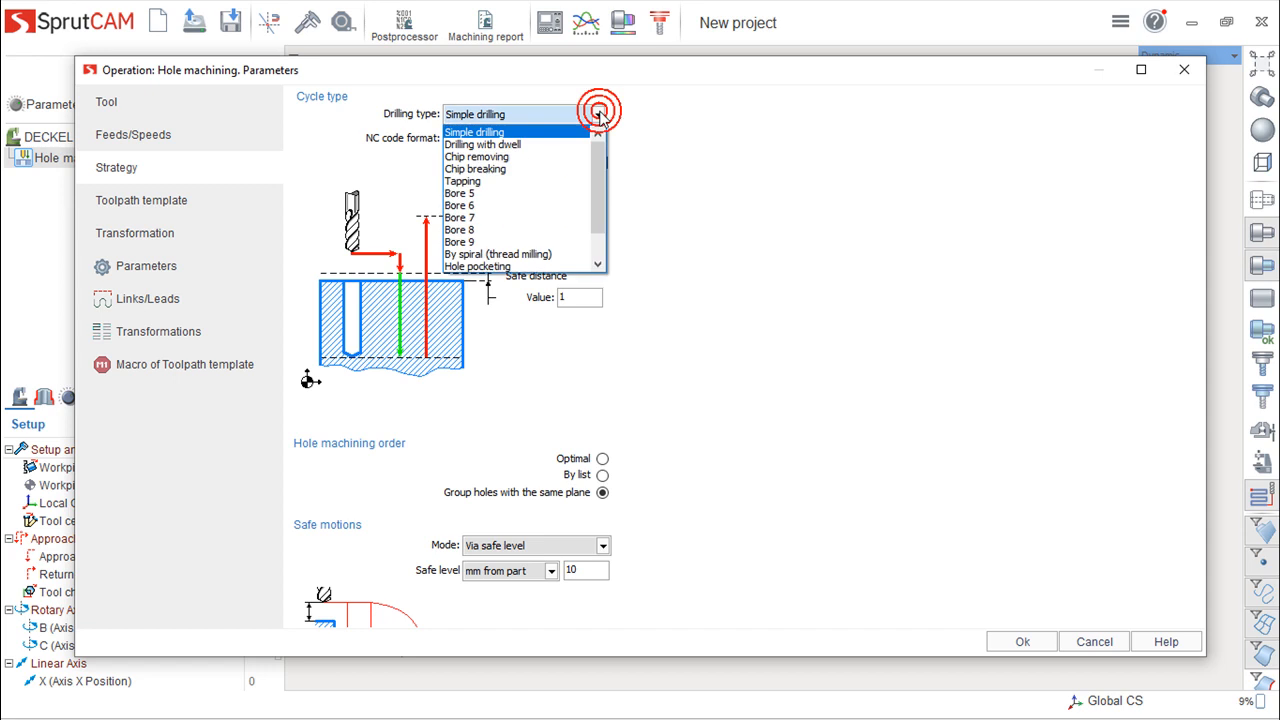
pyautogui.moveTo(602, 159)
pyautogui.mouseDown()
pyautogui.moveTo(595, 172)
pyautogui.moveTo(594, 148)
pyautogui.mouseUp()
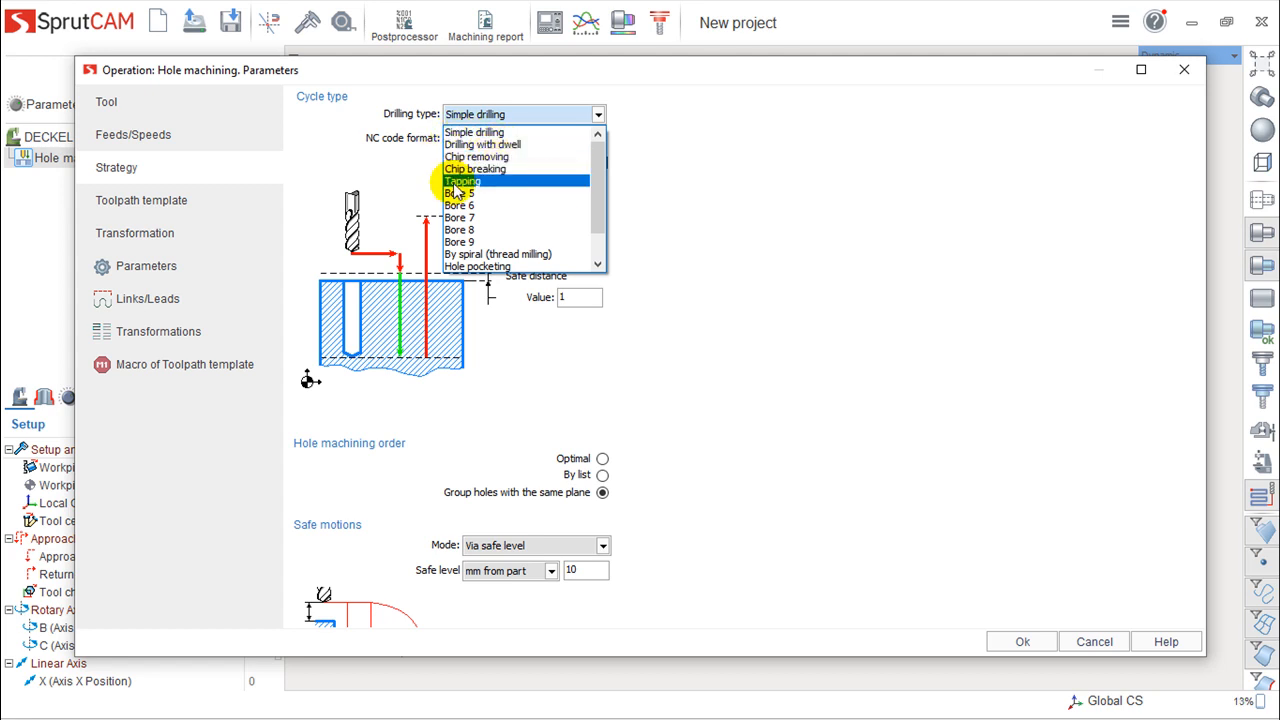
pyautogui.moveTo(595, 193); pyautogui.dragTo(590, 260)
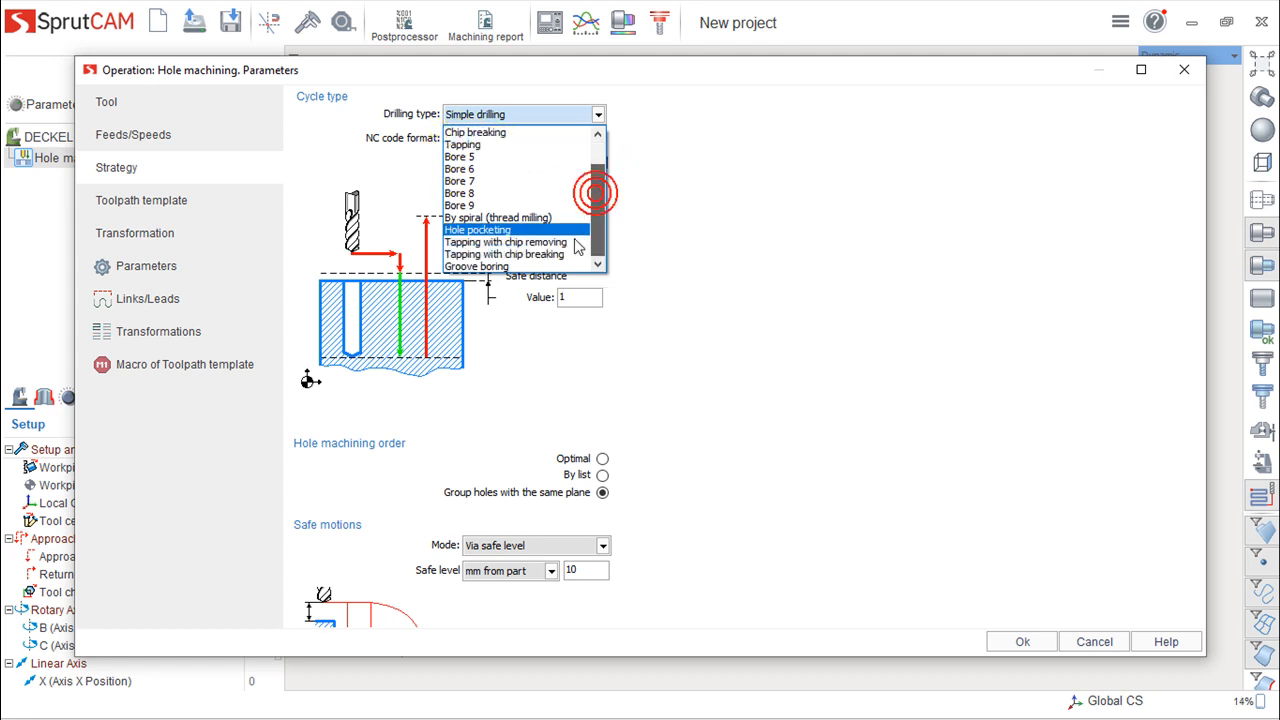
pyautogui.moveTo(598, 195); pyautogui.dragTo(603, 147)
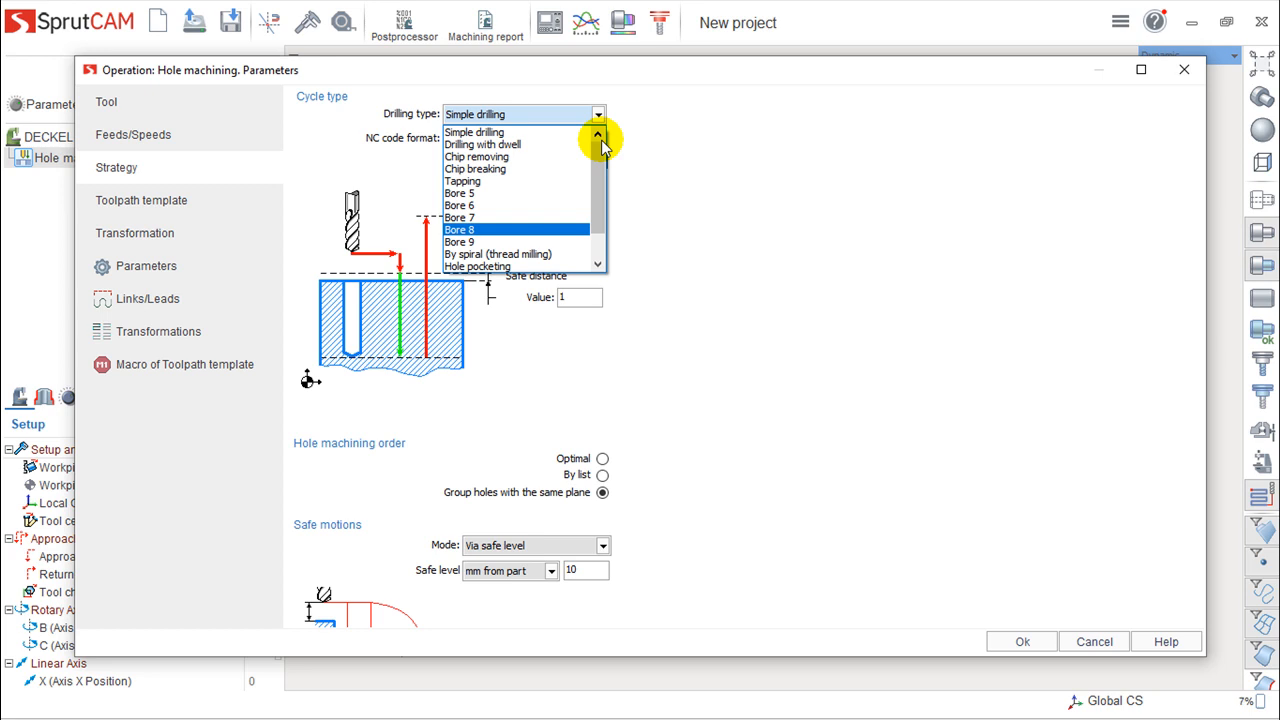
pyautogui.click(487, 132)
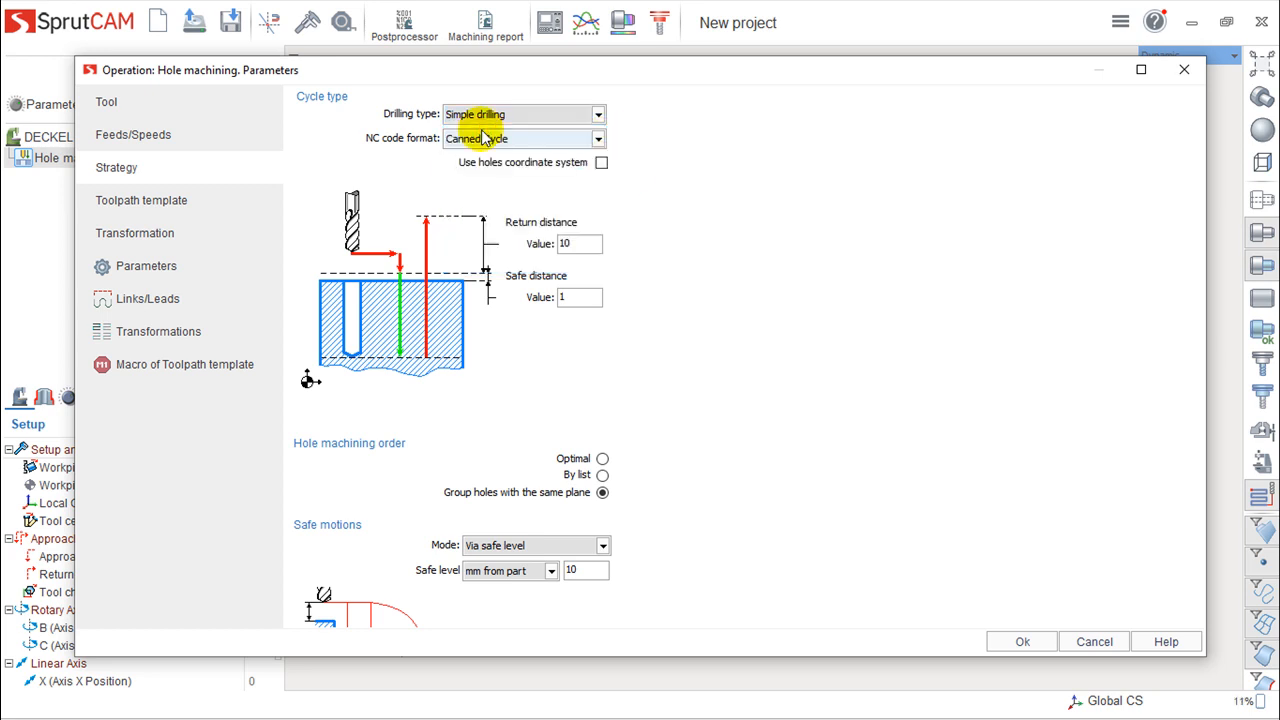
pyautogui.click(599, 145)
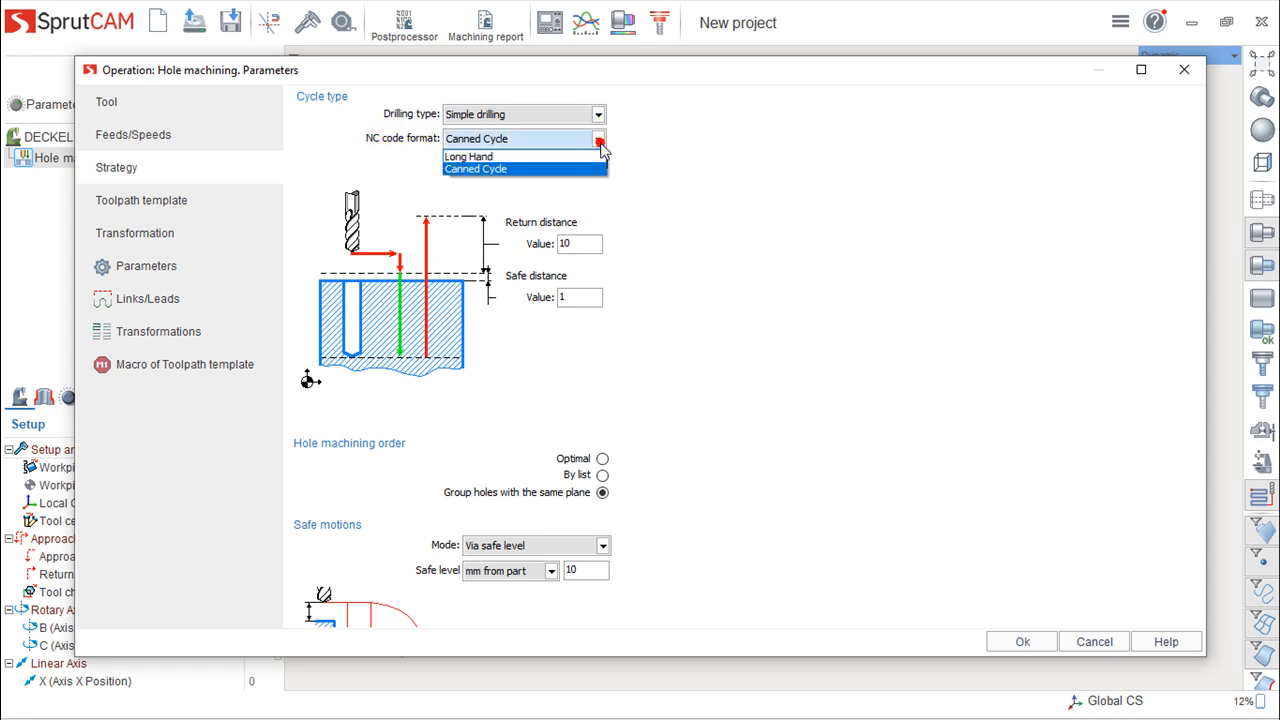
pyautogui.click(494, 172)
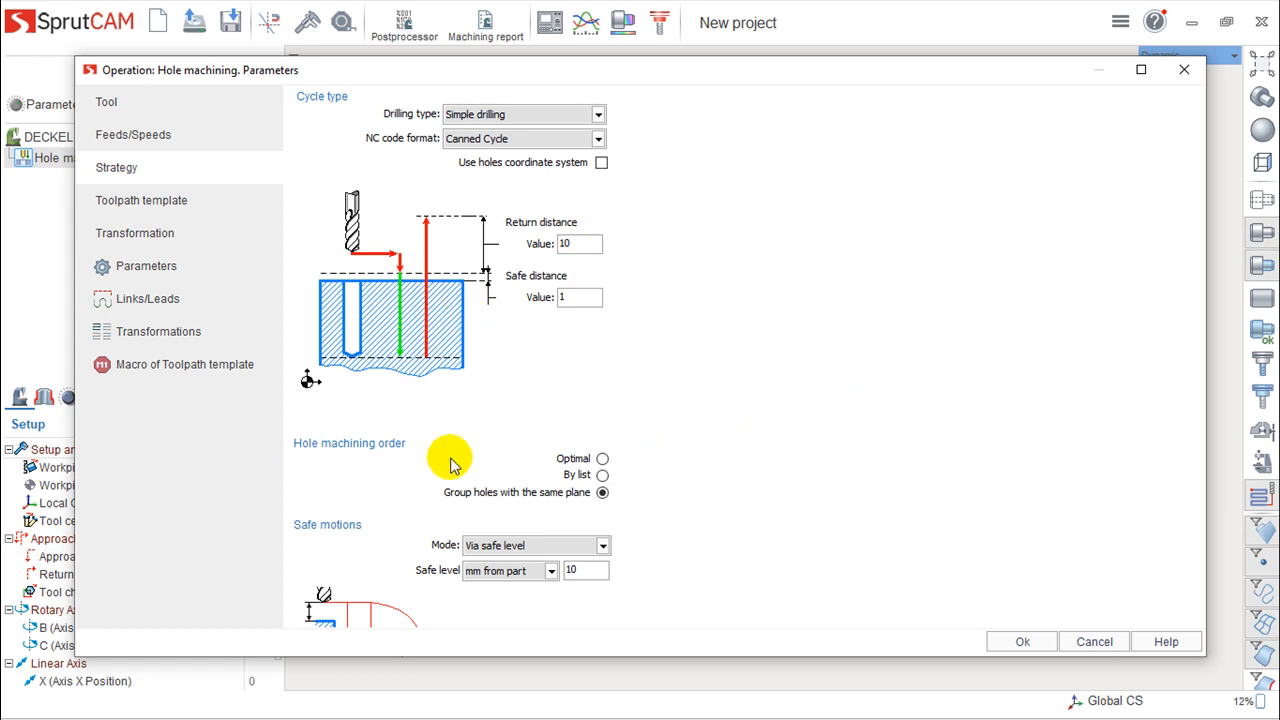
# - Try the By list hole order, return to Group holes with the same plane, and review the safe motion modes
pyautogui.click(602, 475)
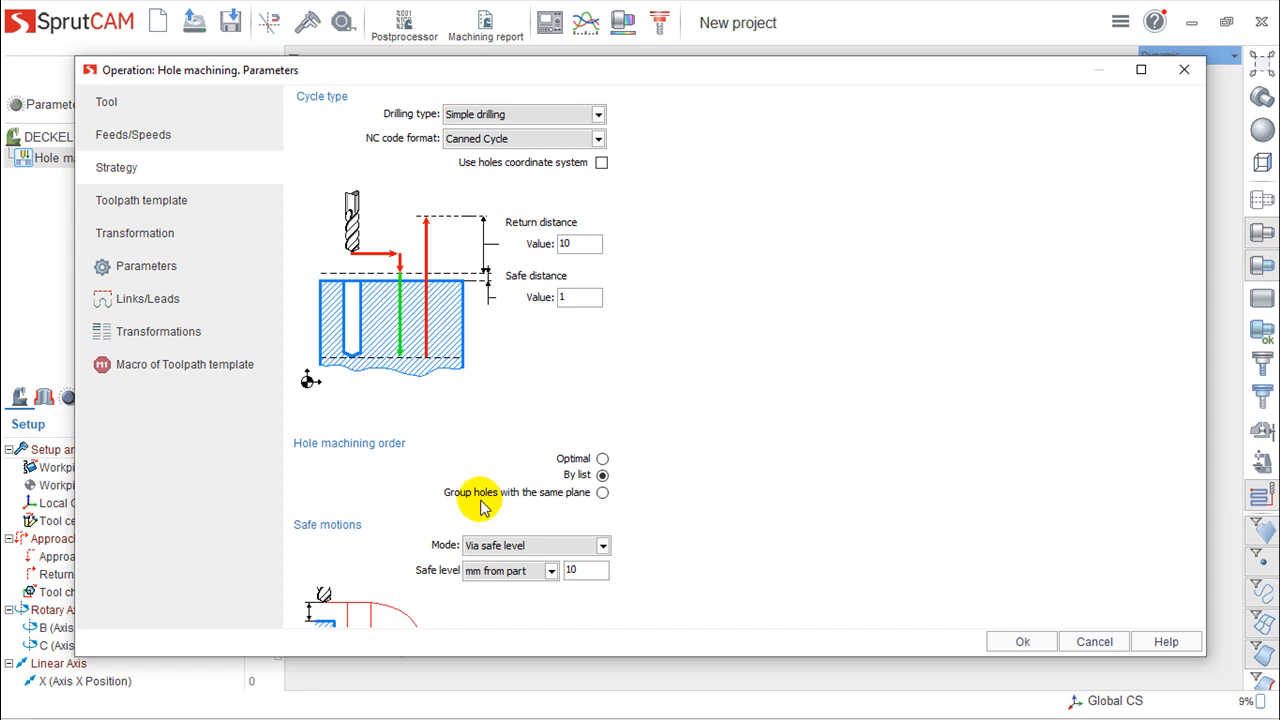
pyautogui.click(602, 492)
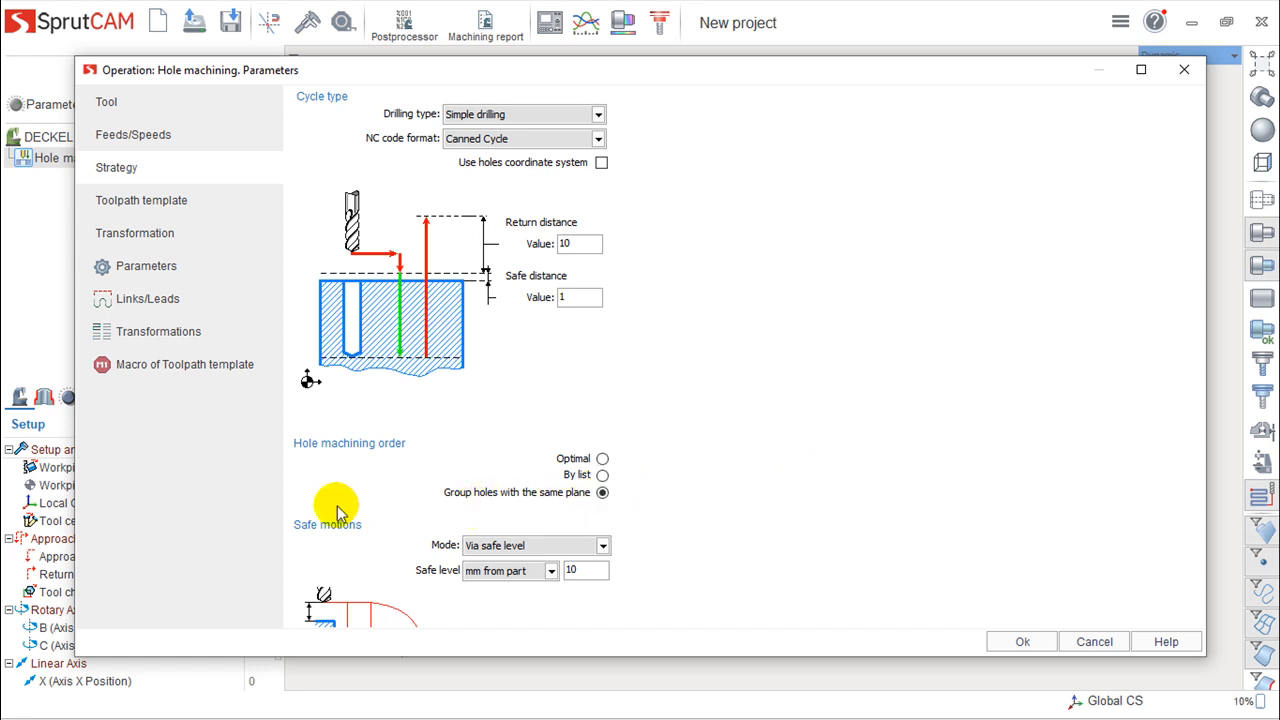
pyautogui.click(602, 548)
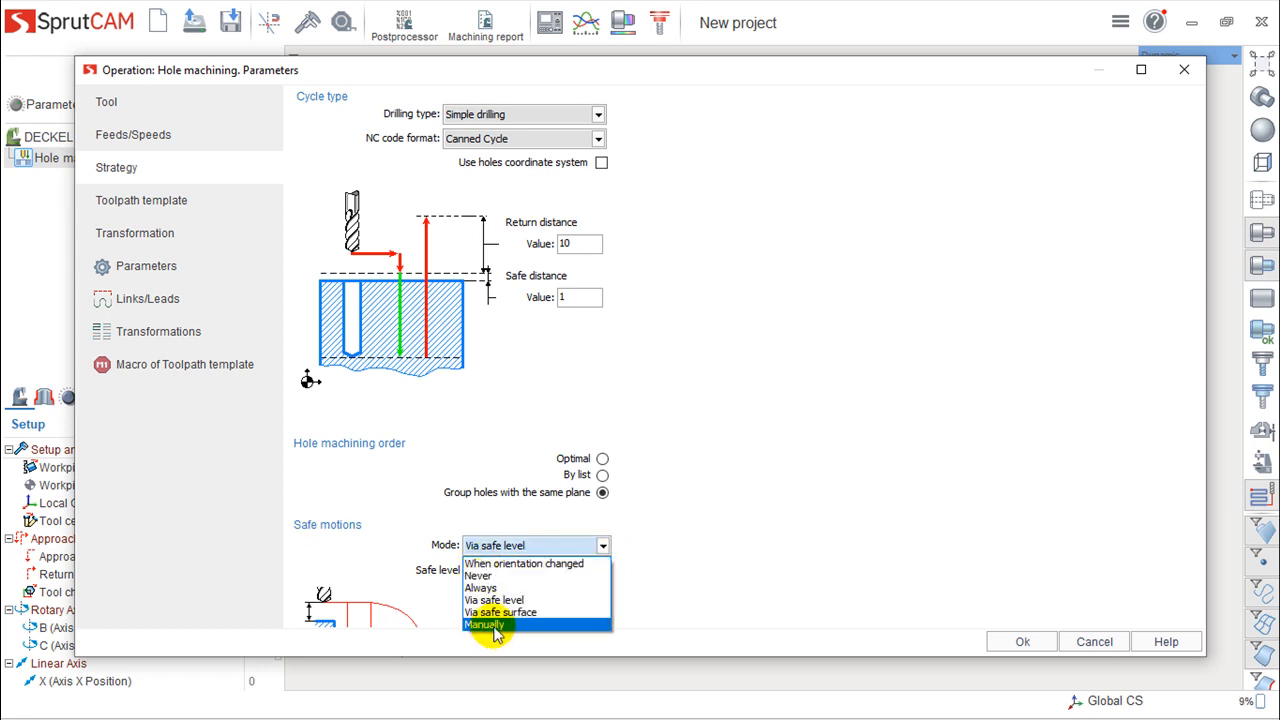
pyautogui.click(732, 528)
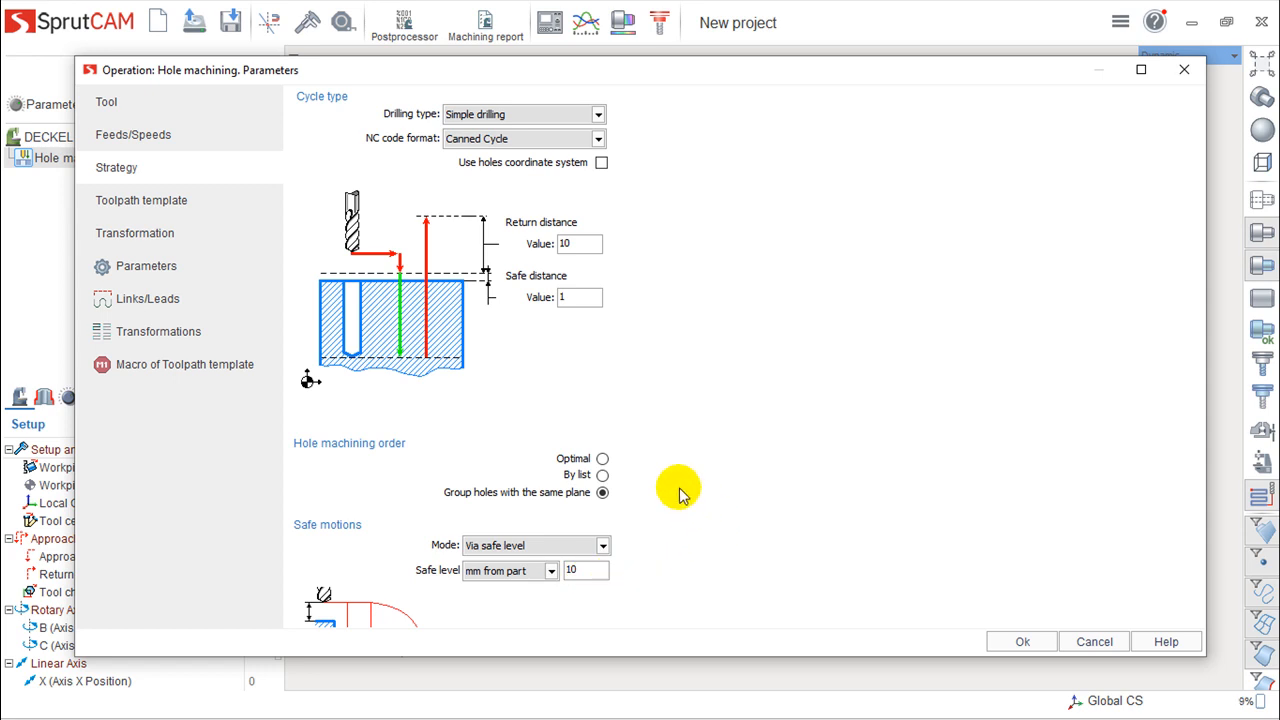
# - Try the Drilling with dwell cycle type and review its bottom dwell unit options
pyautogui.click(598, 116)
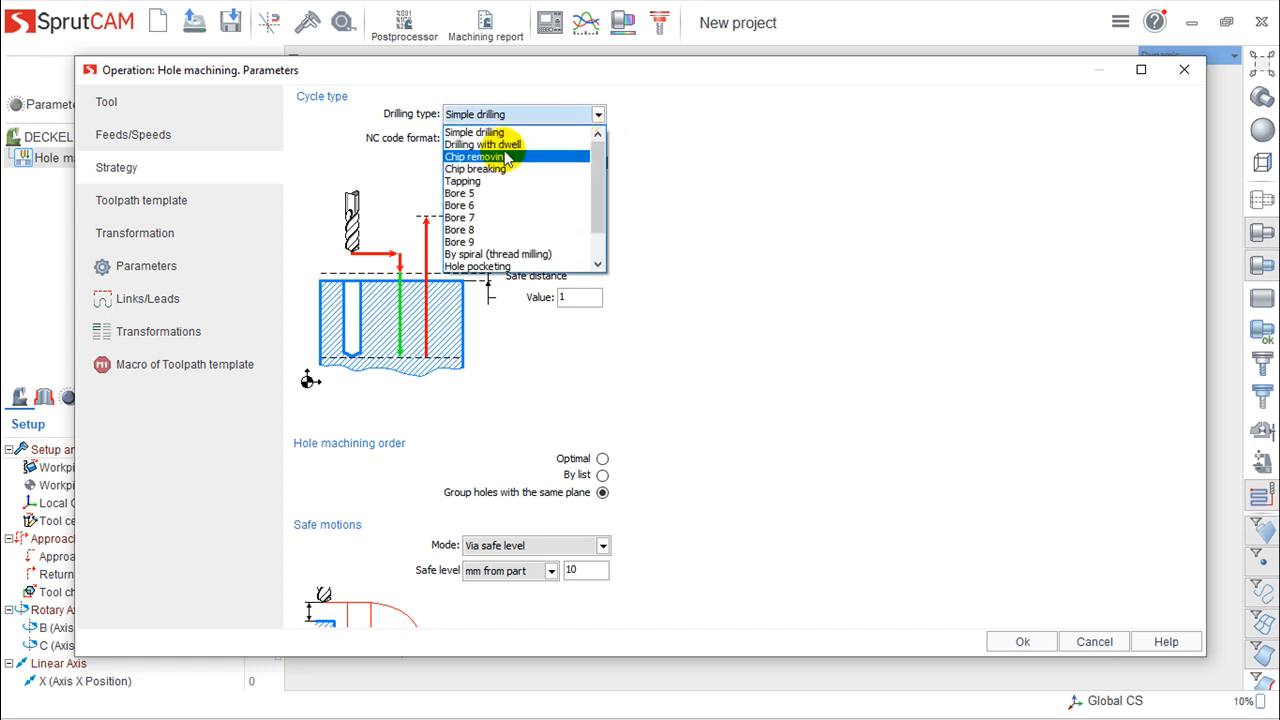
pyautogui.click(495, 145)
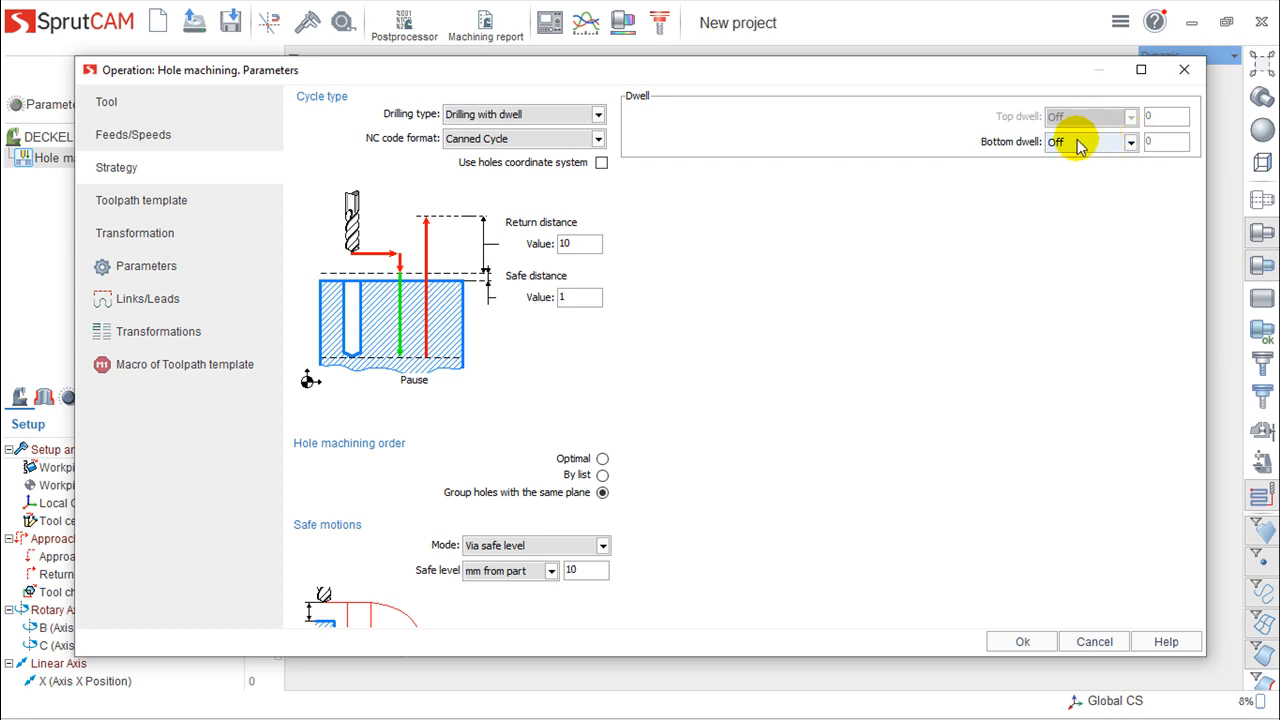
pyautogui.click(1130, 142)
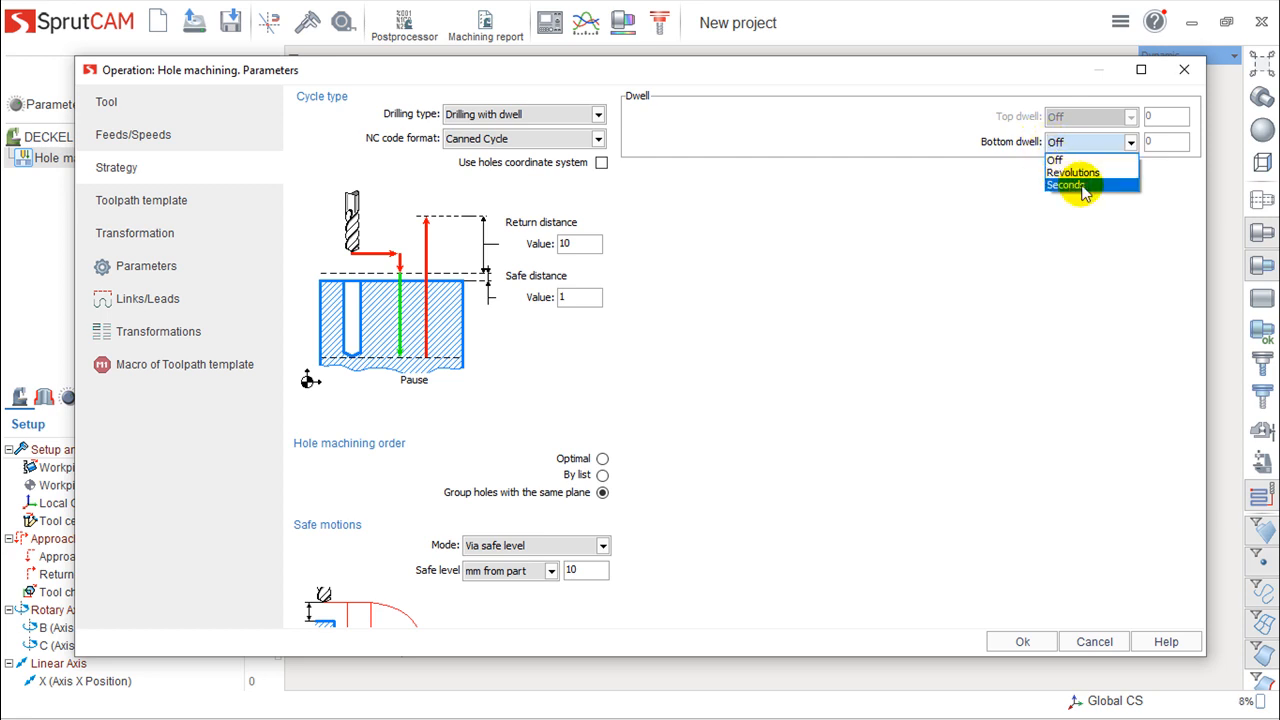
pyautogui.click(1066, 251)
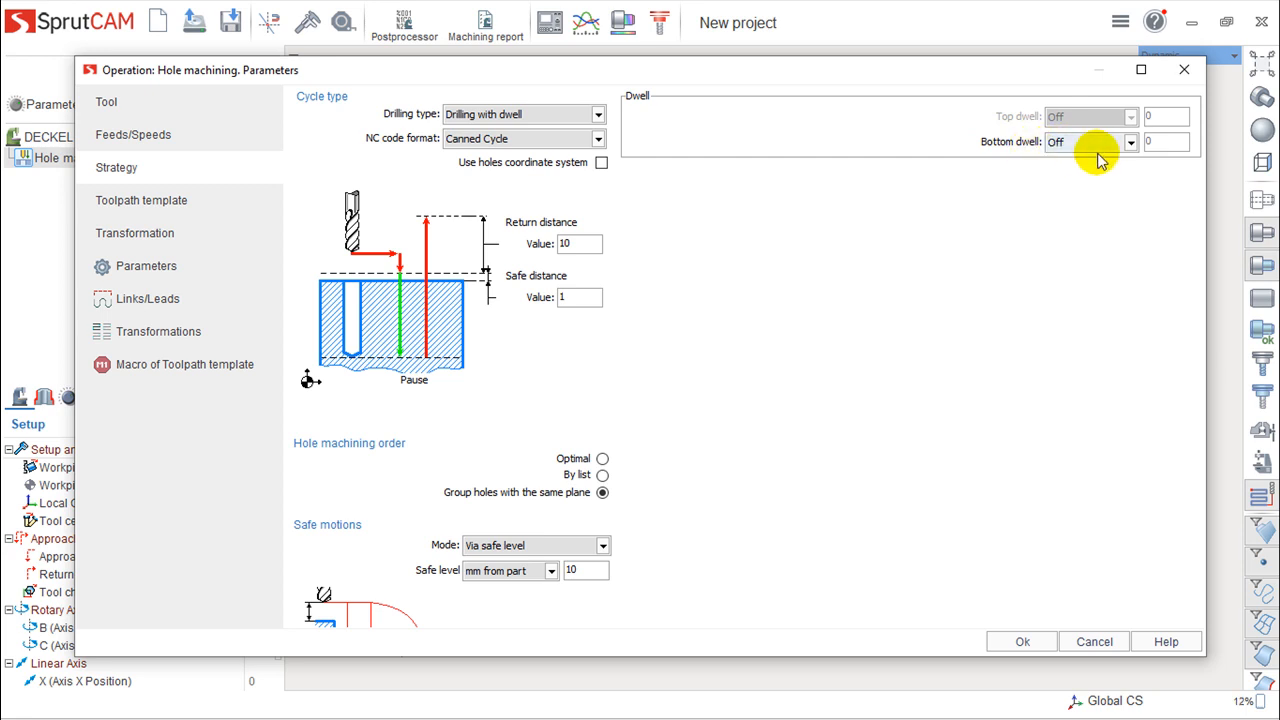
# - Set the drilling type to Chip removing and review its step units and depth degression option
pyautogui.click(598, 114)
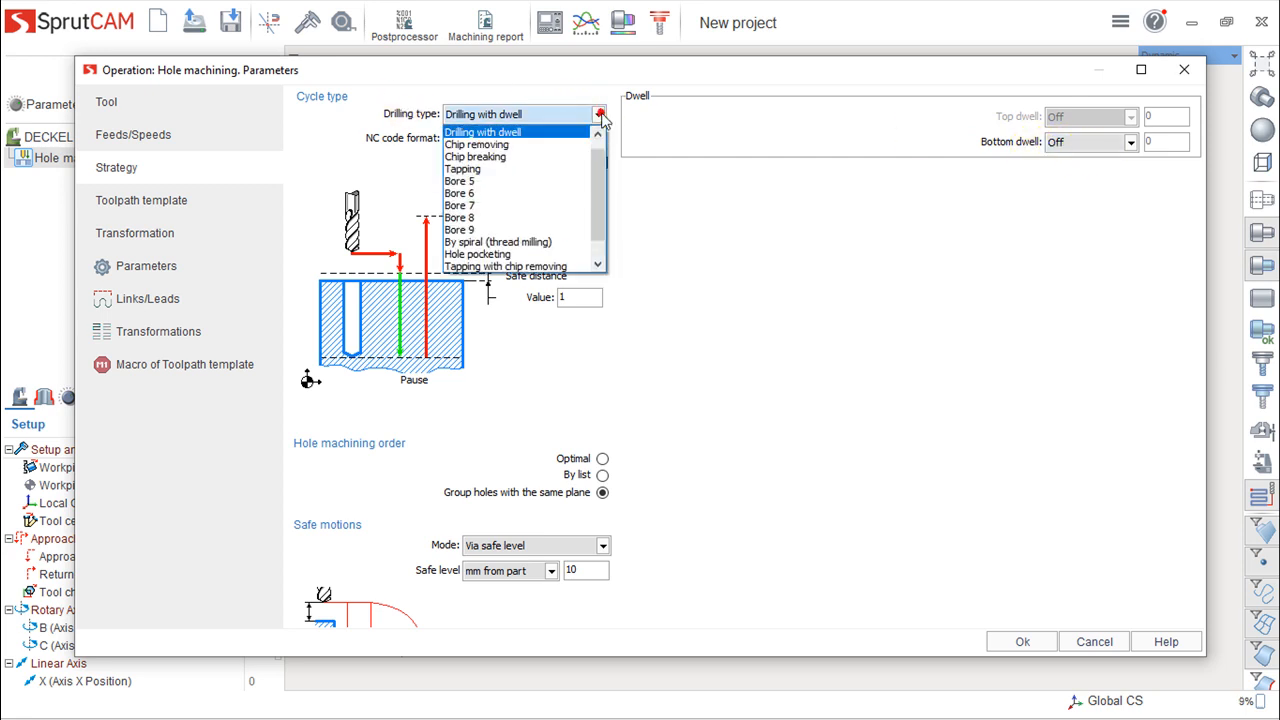
pyautogui.click(505, 144)
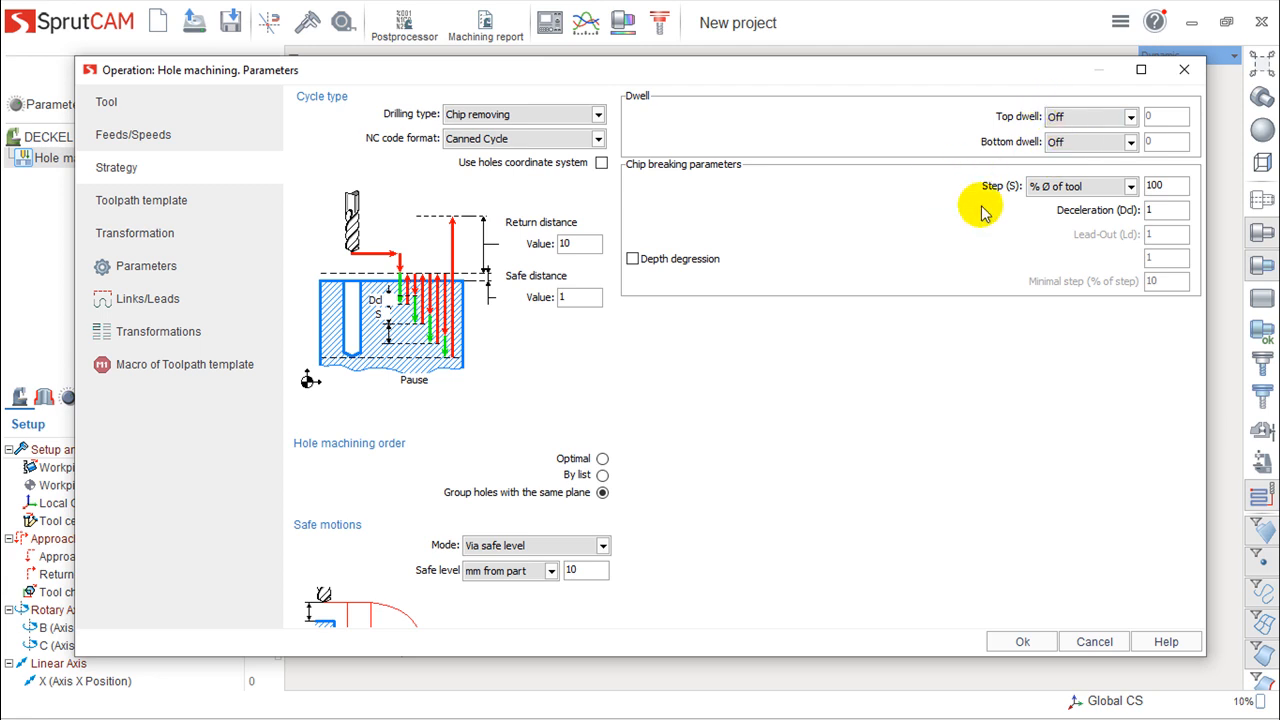
pyautogui.click(1130, 190)
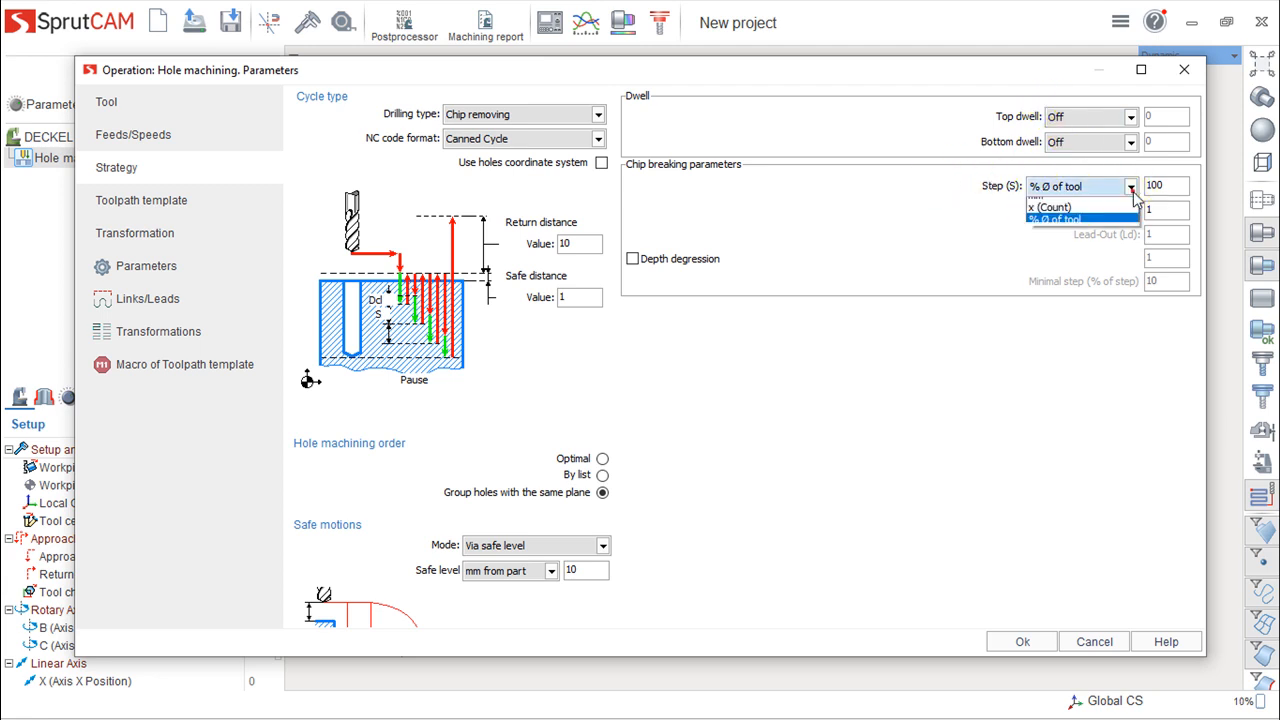
pyautogui.click(931, 449)
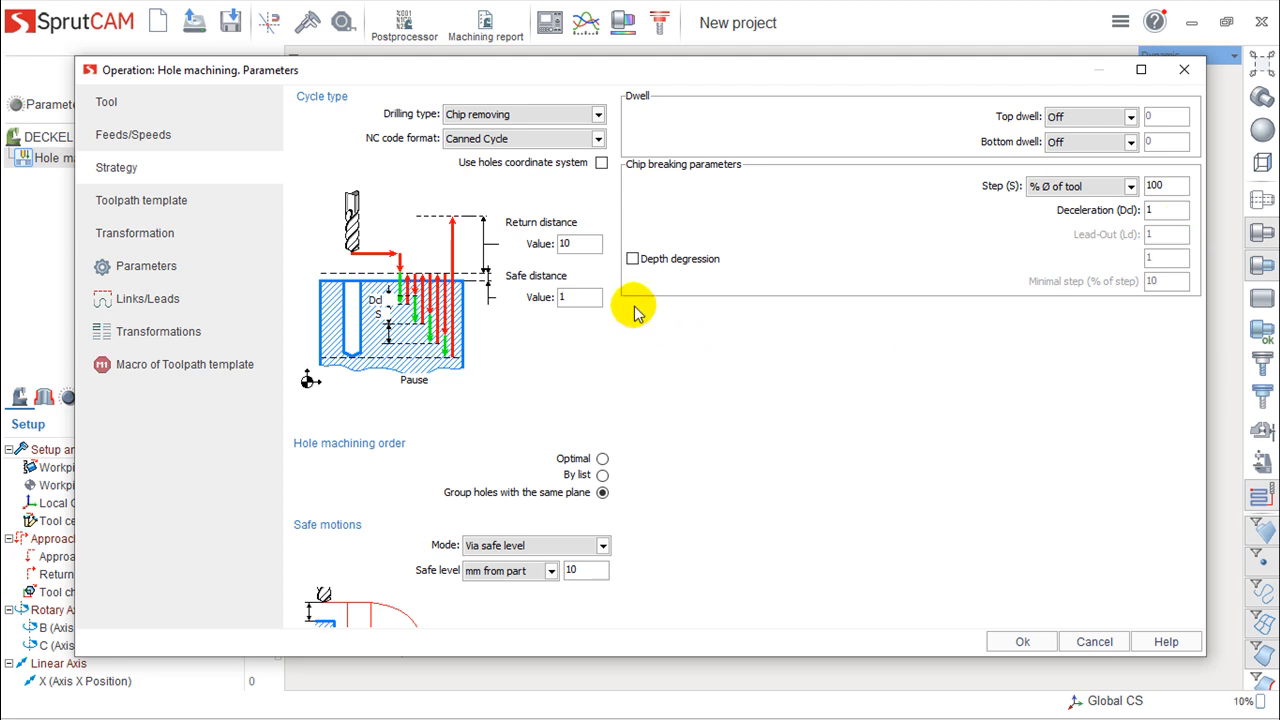
pyautogui.click(632, 259)
pyautogui.click(632, 259)
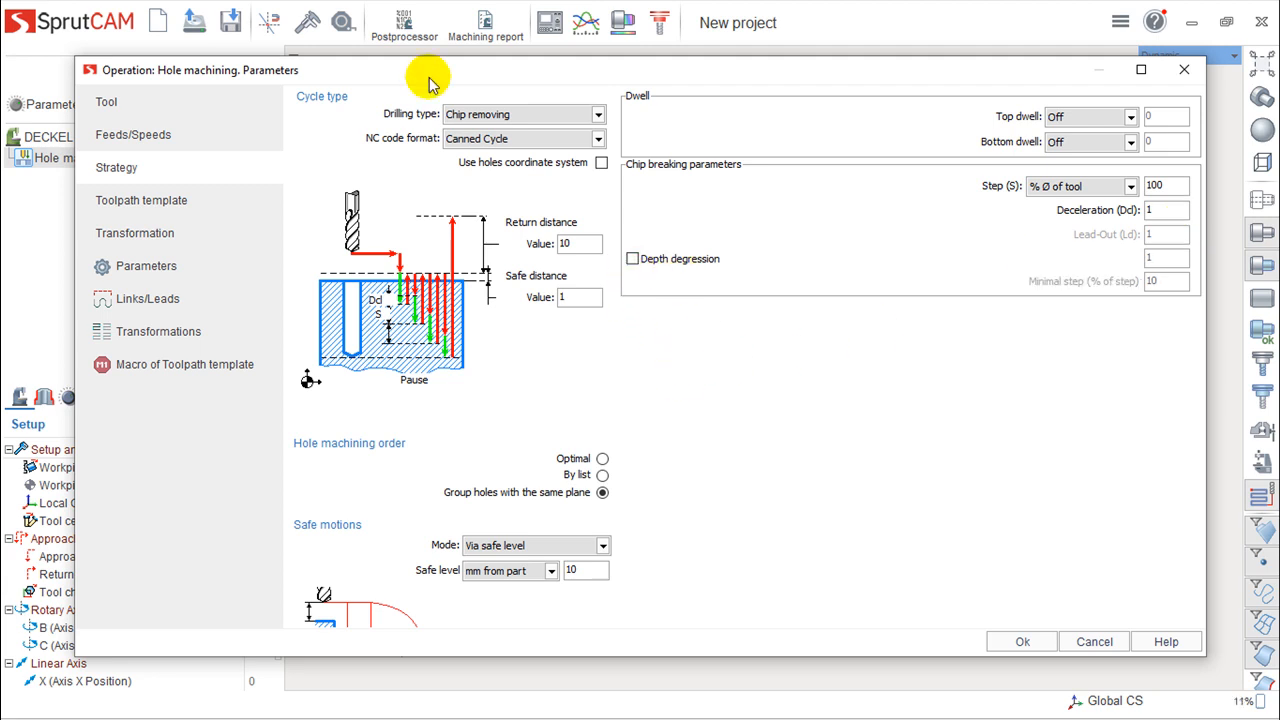
# - Try the Tapping drilling type and review its socket type options
pyautogui.click(597, 116)
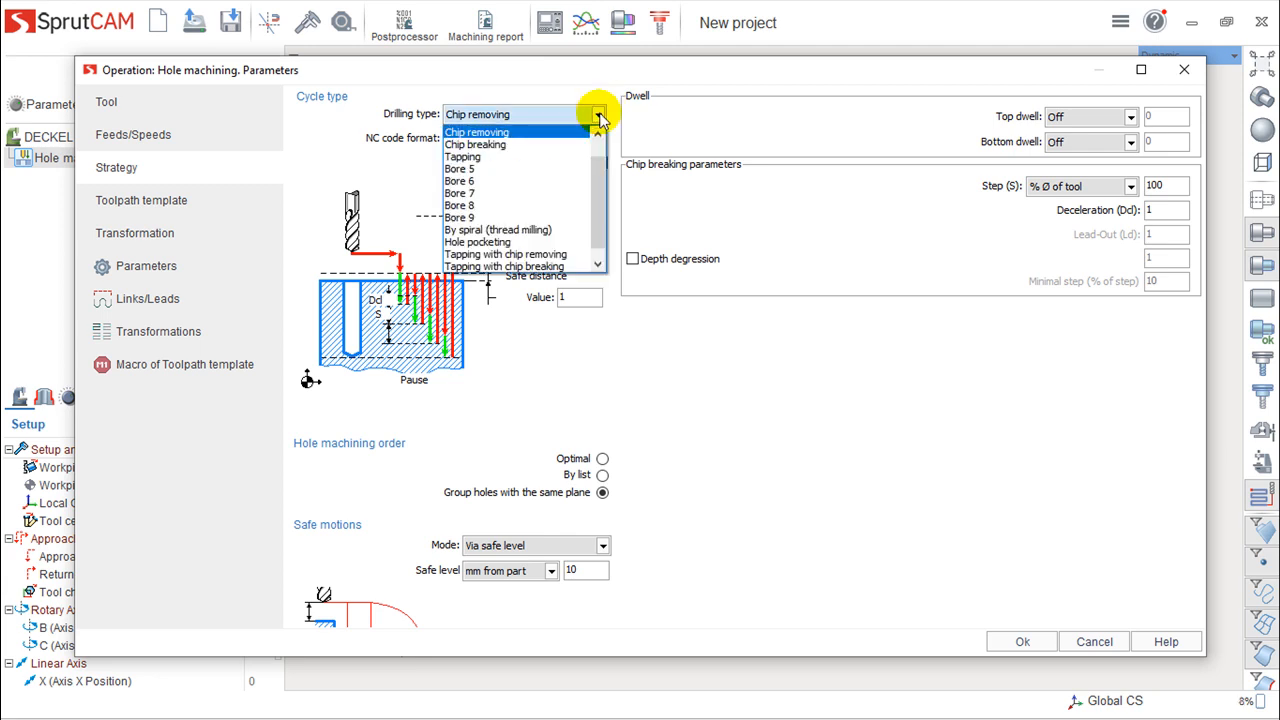
pyautogui.click(489, 158)
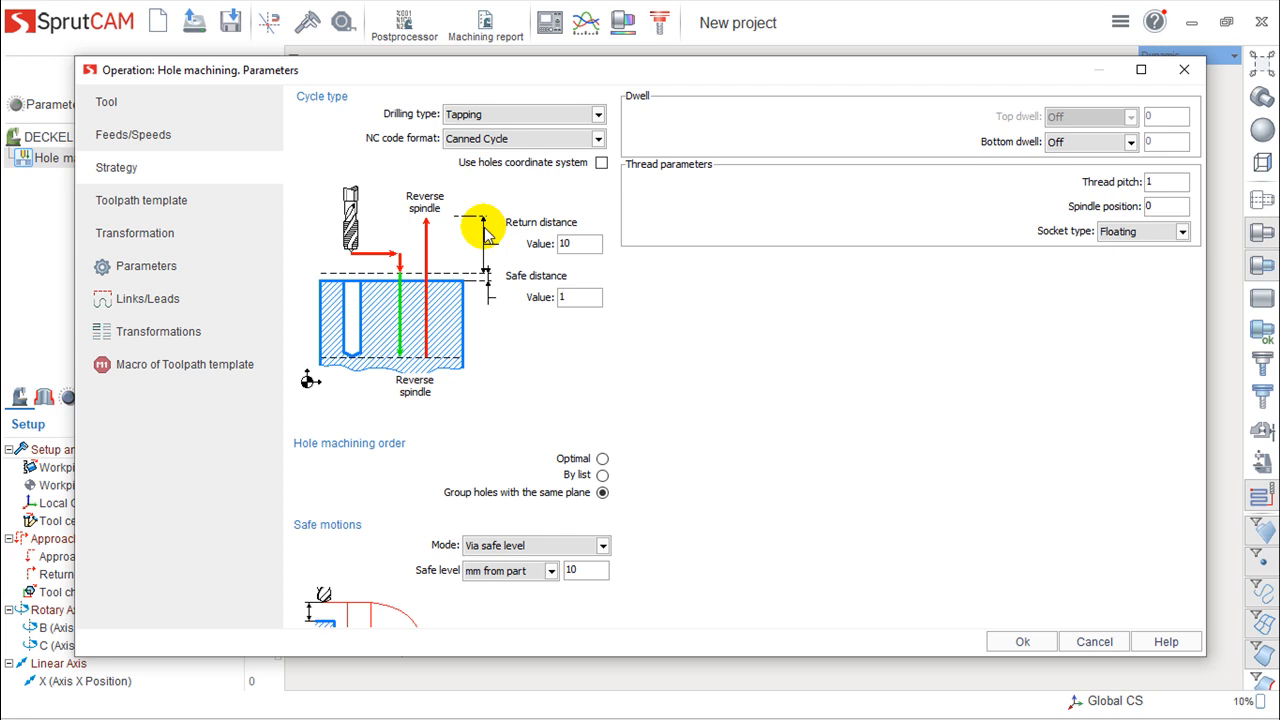
pyautogui.click(1182, 232)
pyautogui.click(1183, 235)
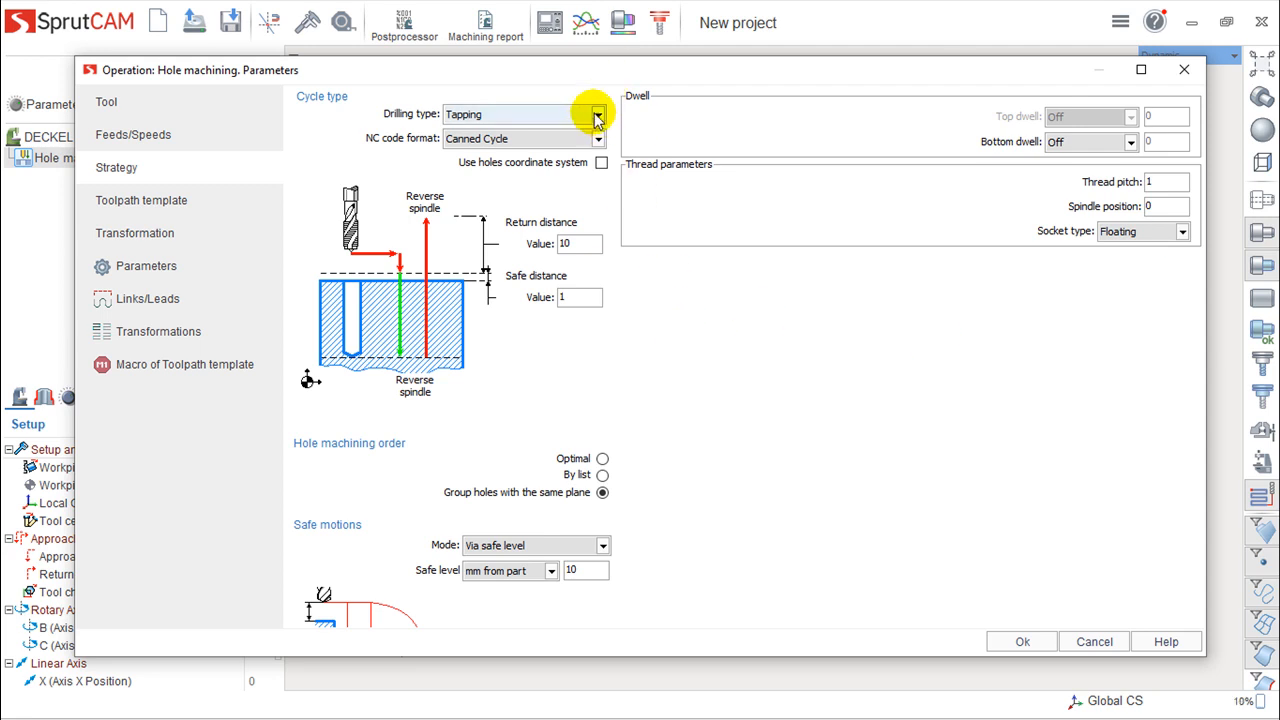
# - Try the By spiral (thread milling) drilling type and review its thread, radial depth and transition parameters
pyautogui.click(596, 114)
pyautogui.moveTo(598, 226); pyautogui.dragTo(598, 258)
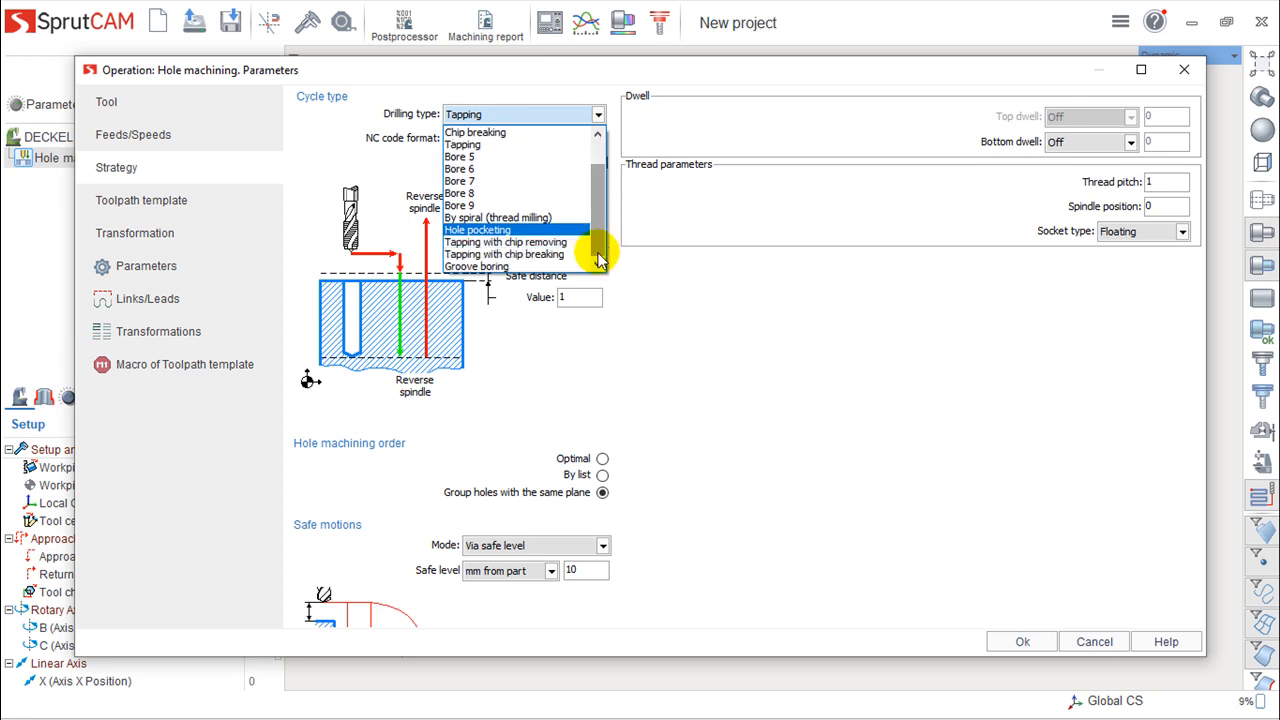
pyautogui.click(497, 218)
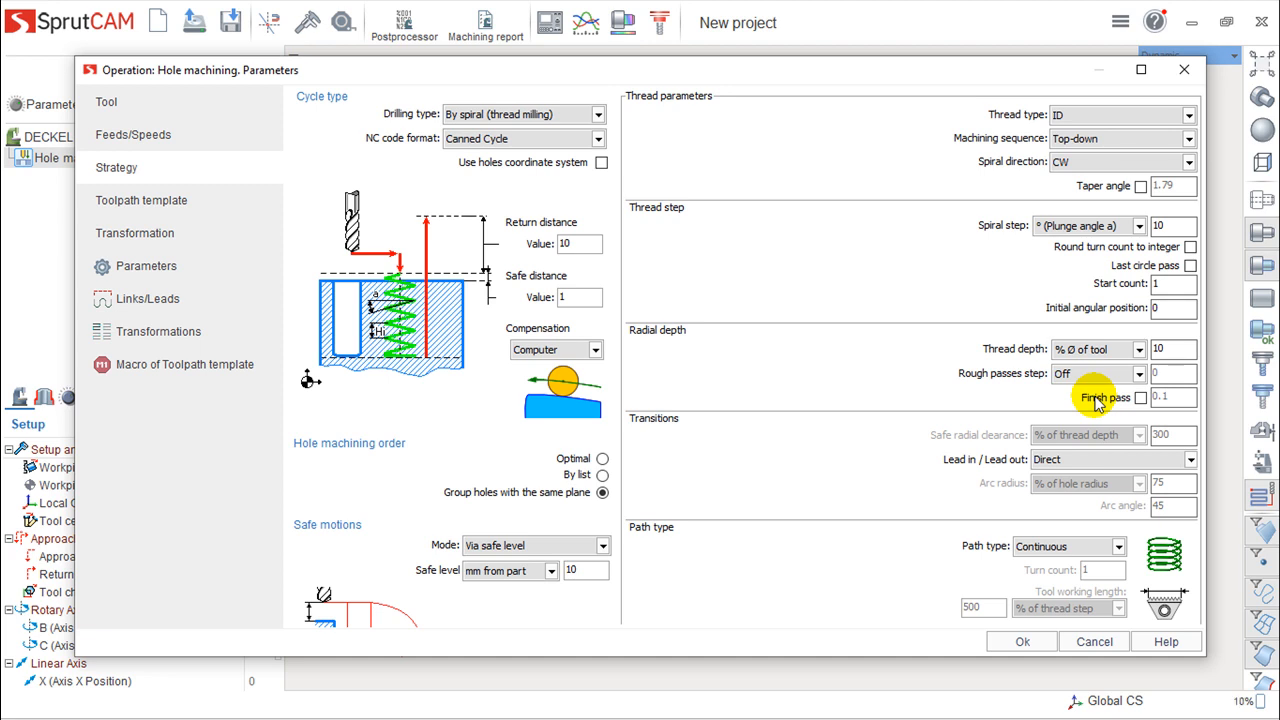
# - Set the drilling type back to Simple drilling and accept the hole machining parameters
pyautogui.click(598, 117)
pyautogui.scroll(1, 480, 150)
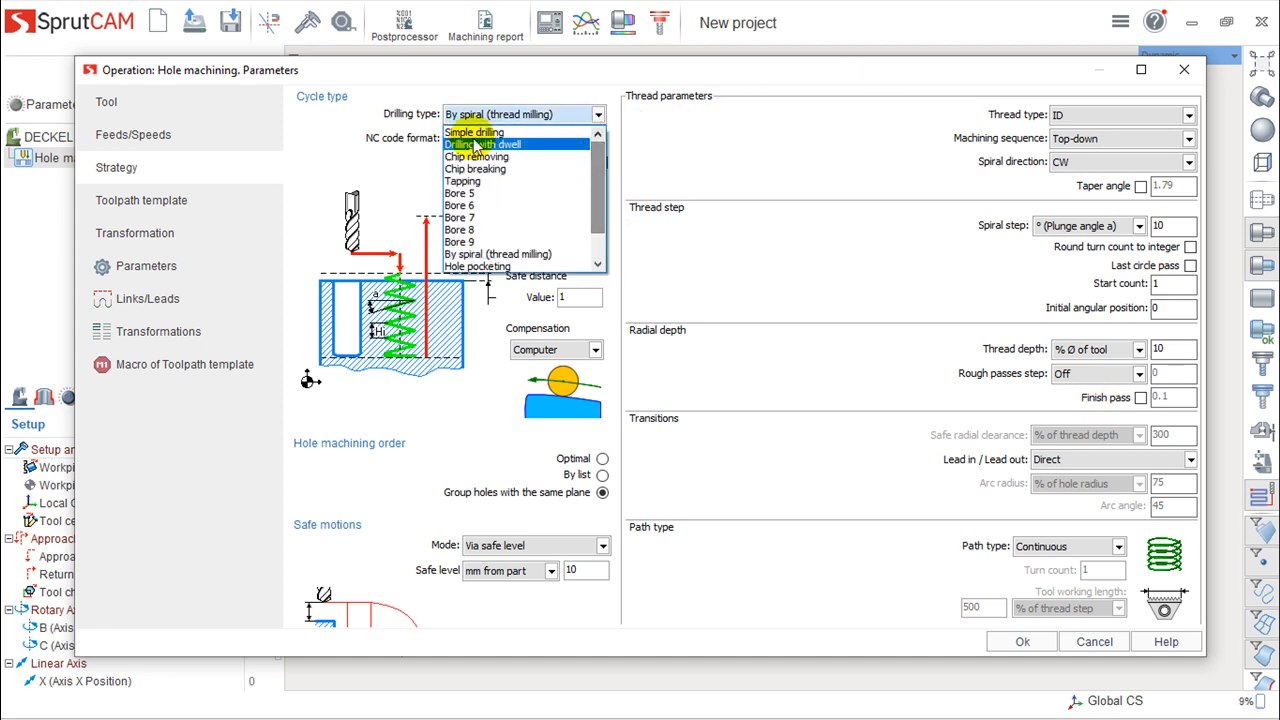
pyautogui.click(476, 134)
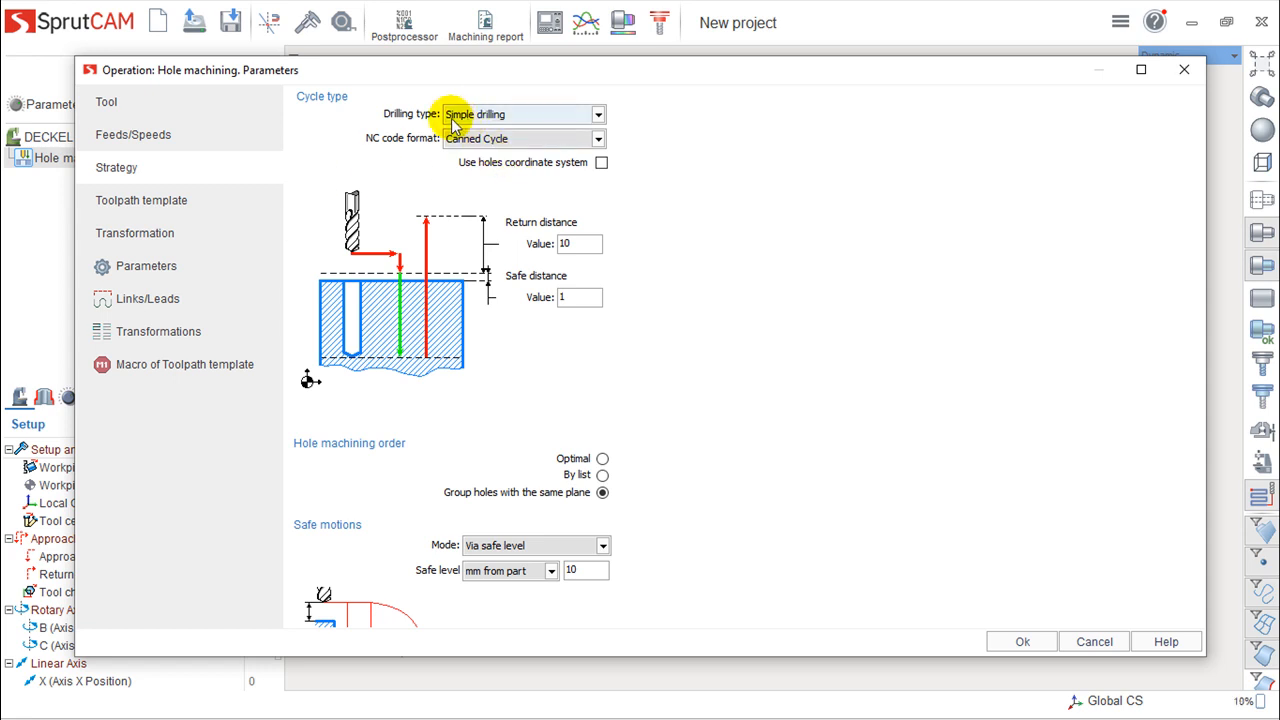
pyautogui.click(1022, 641)
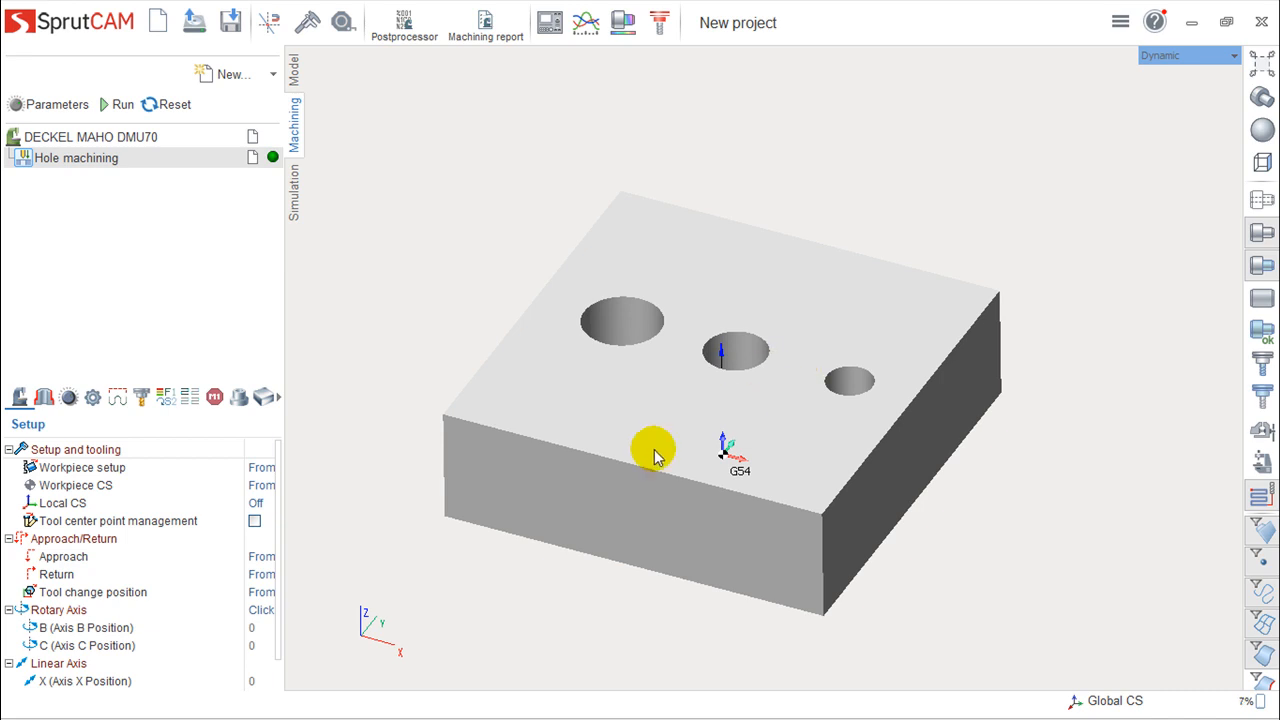
# - Examine the center-based and manual hole creation settings in the operation's job assignment without adding any holes
pyautogui.click(43, 397)
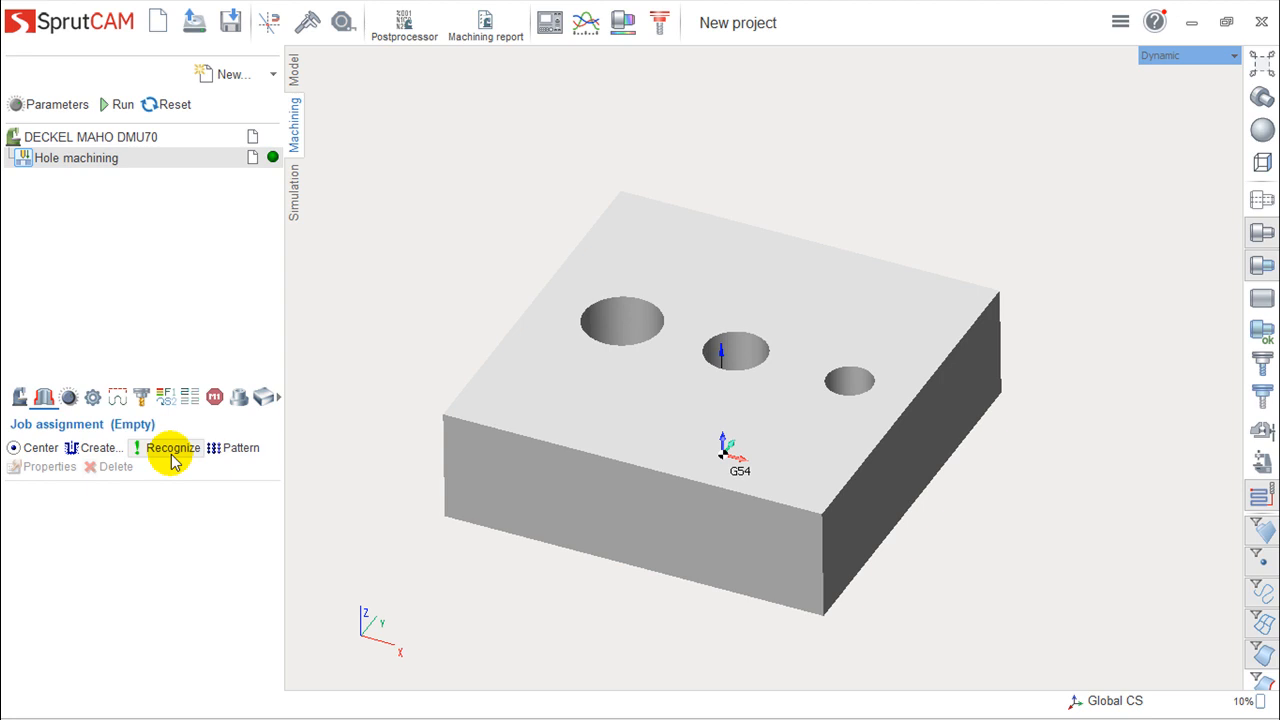
pyautogui.click(15, 449)
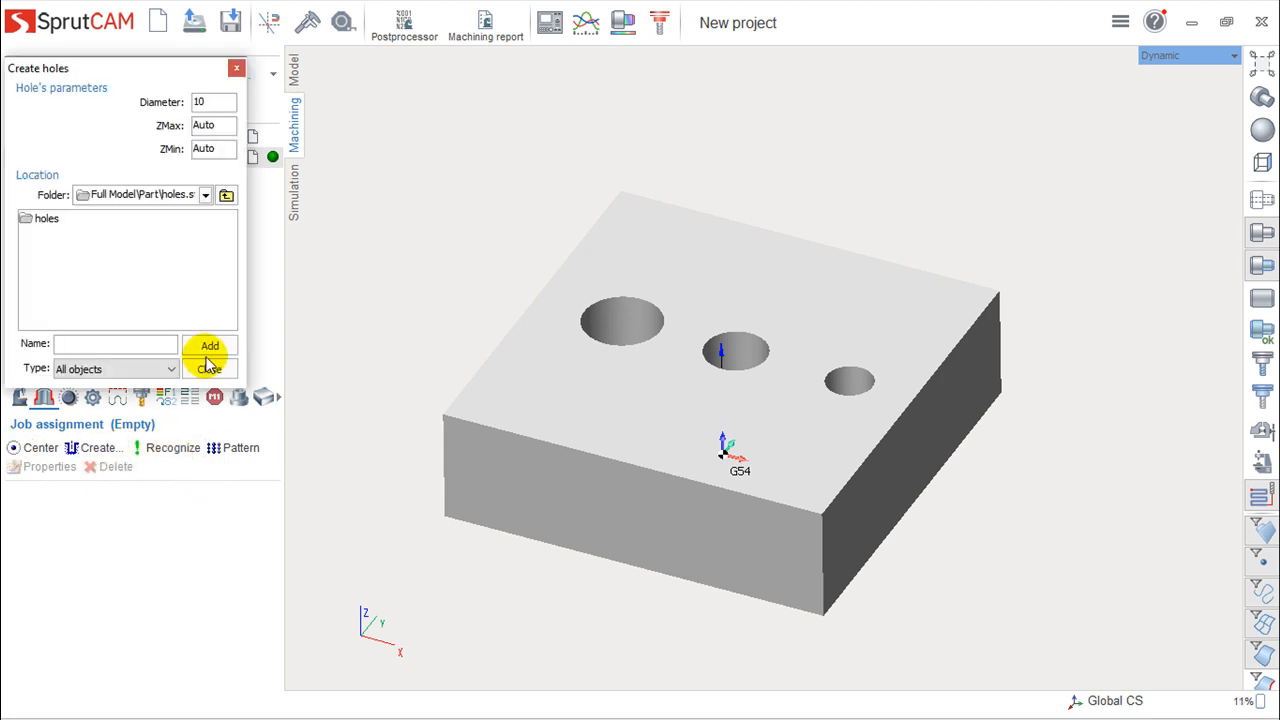
pyautogui.click(237, 68)
pyautogui.click(94, 448)
pyautogui.moveTo(198, 444); pyautogui.dragTo(146, 100)
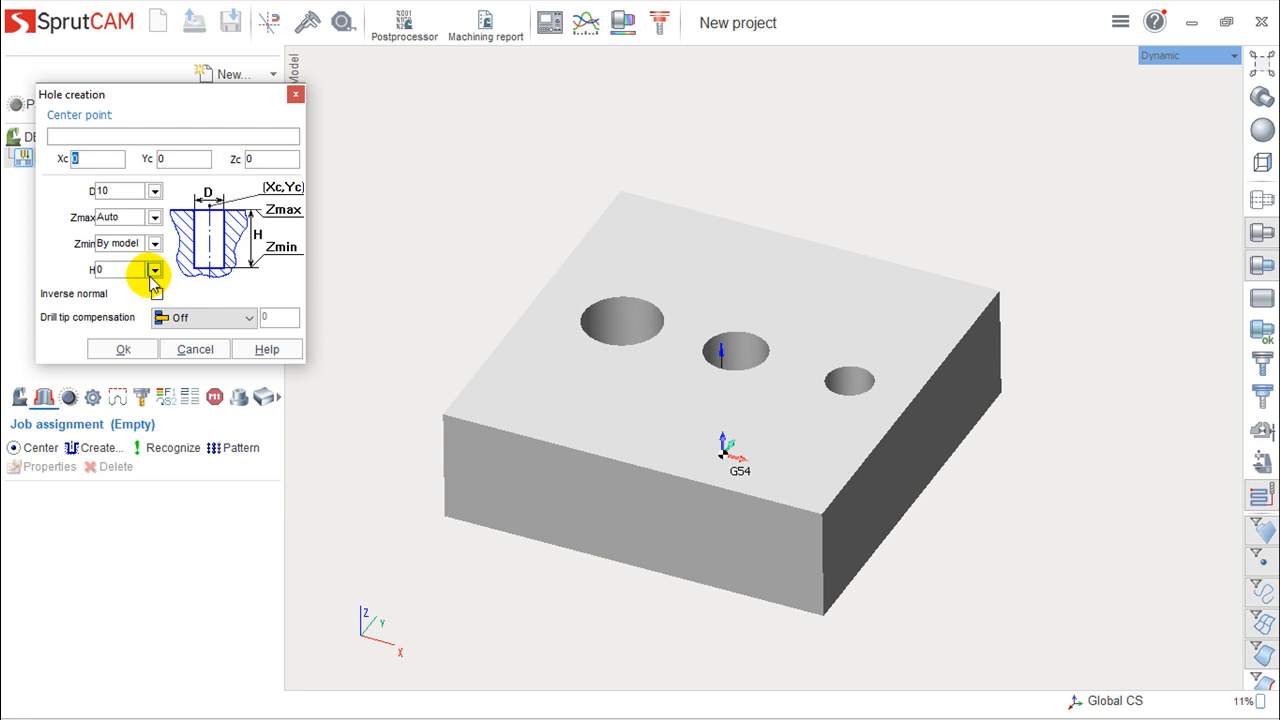
pyautogui.click(194, 349)
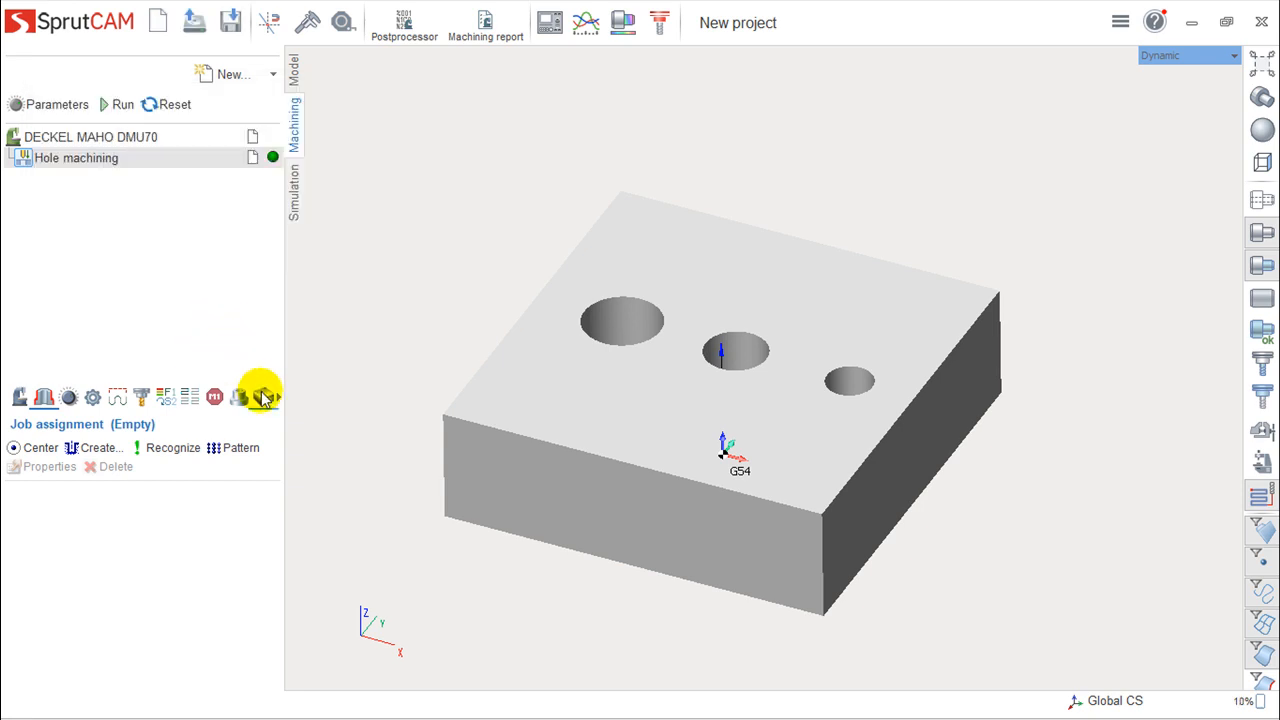
# - Examine the linear holes pattern settings for the job assignment and cancel without creating a pattern
pyautogui.click(229, 450)
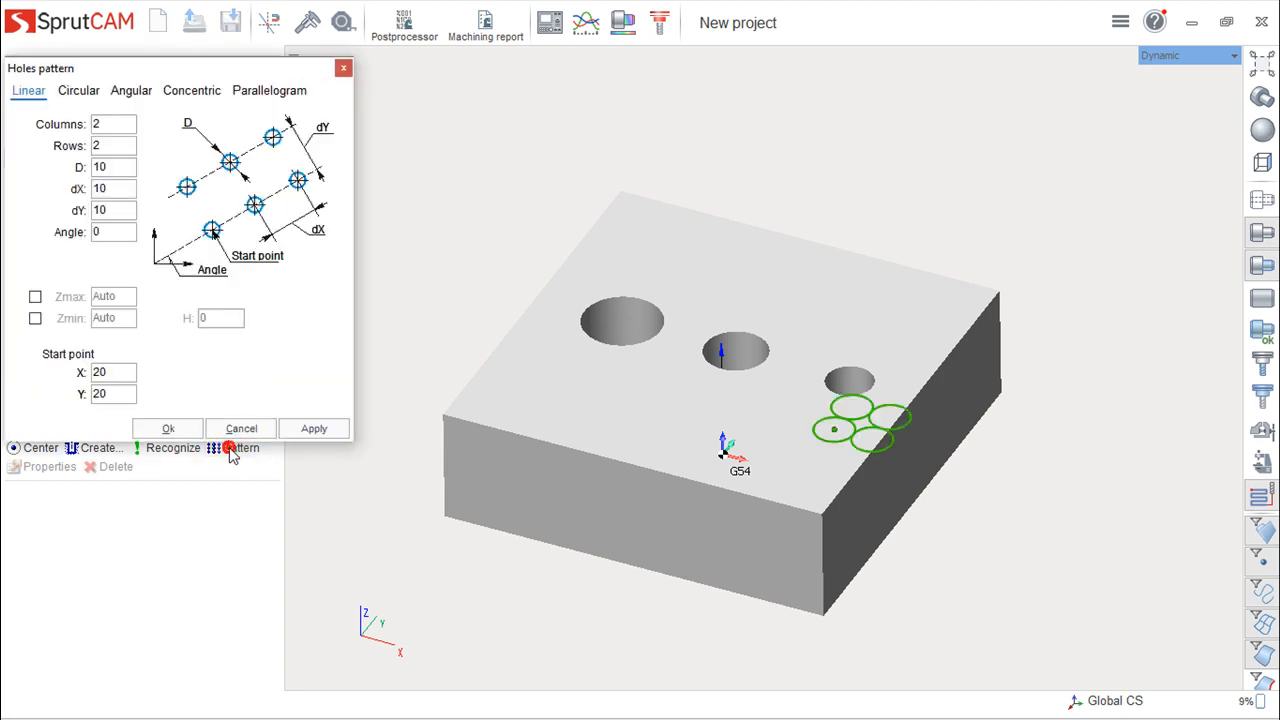
pyautogui.moveTo(206, 63); pyautogui.dragTo(290, 155)
pyautogui.click(290, 155)
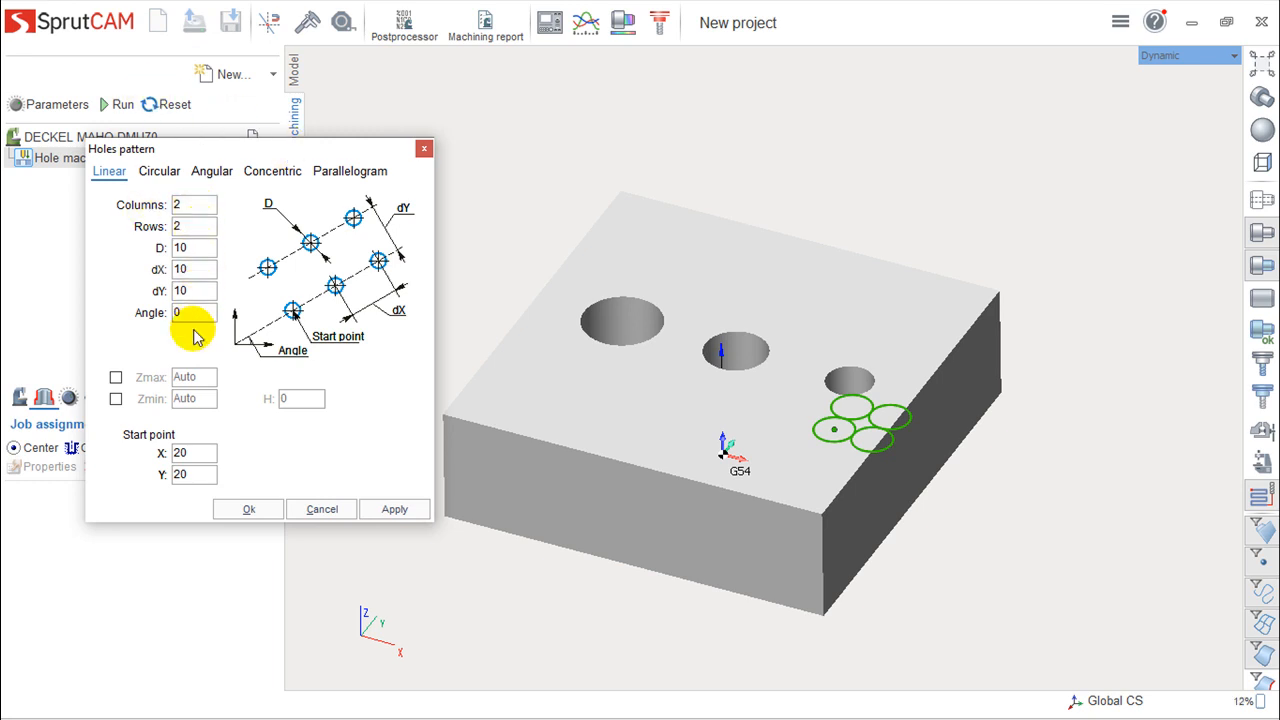
pyautogui.click(326, 509)
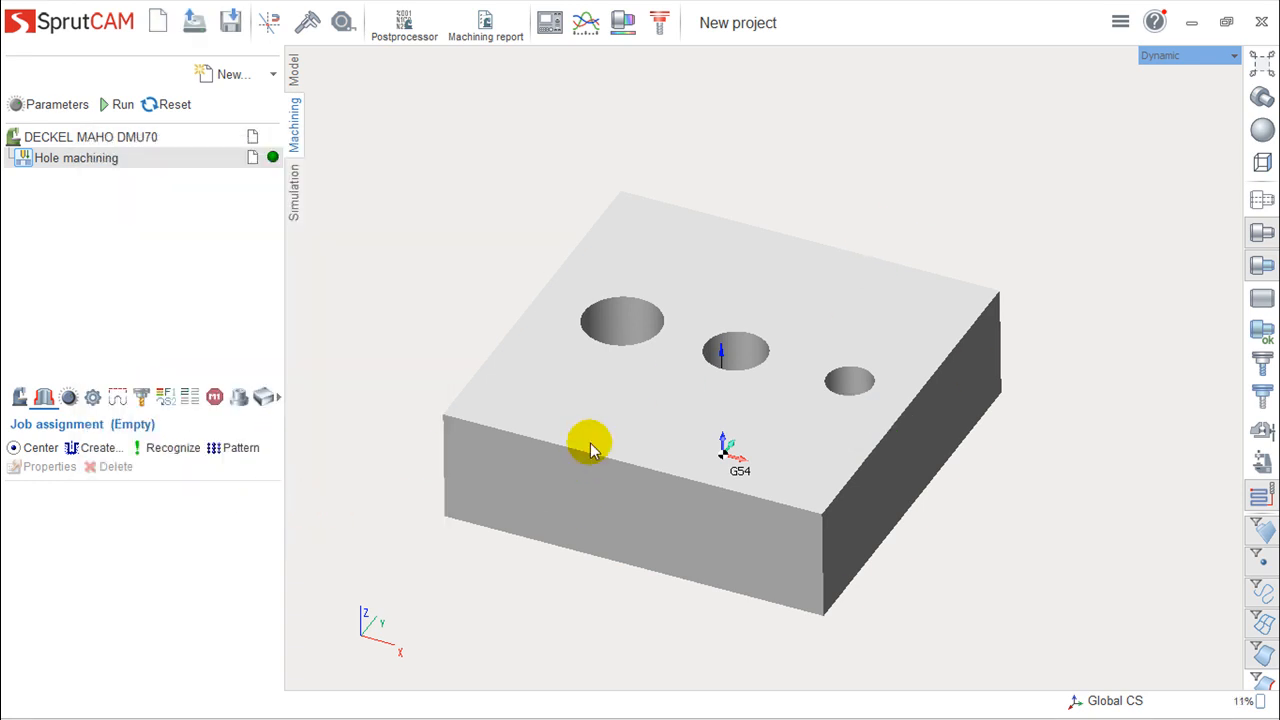
# - Recognize the block's through and blind holes automatically and add all three to the job assignment
pyautogui.click(160, 449)
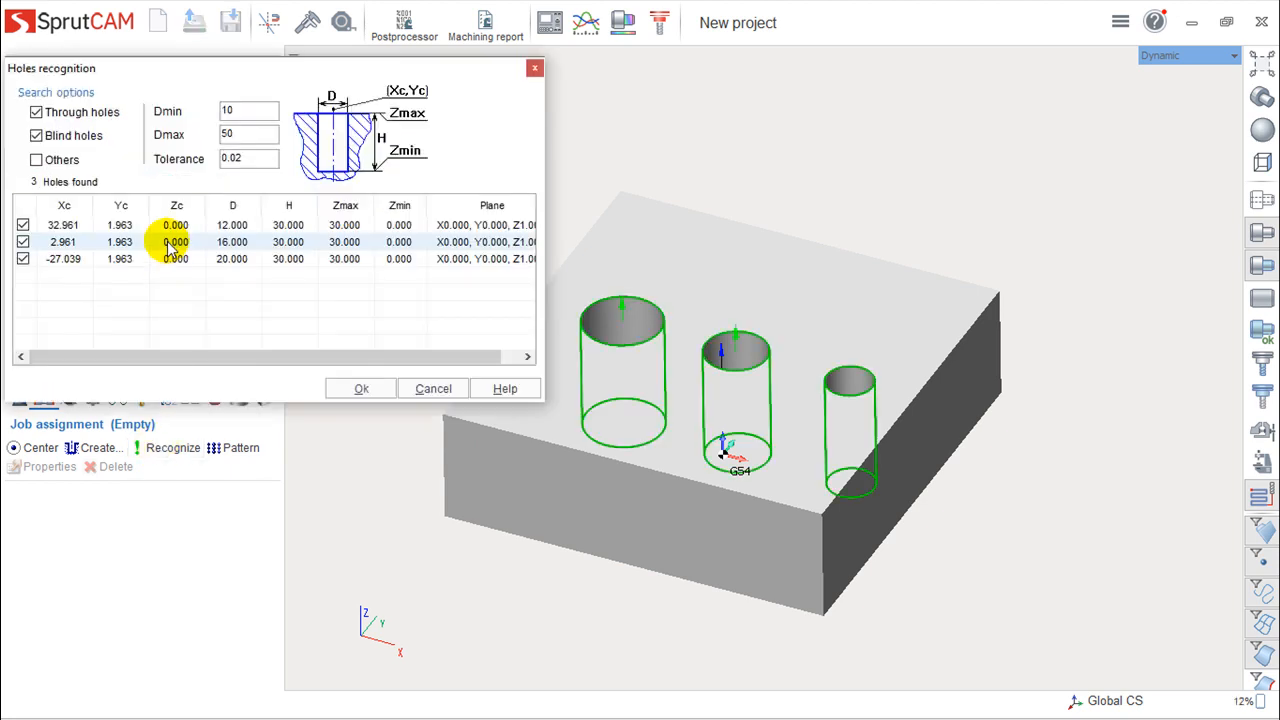
pyautogui.moveTo(329, 71); pyautogui.dragTo(323, 53)
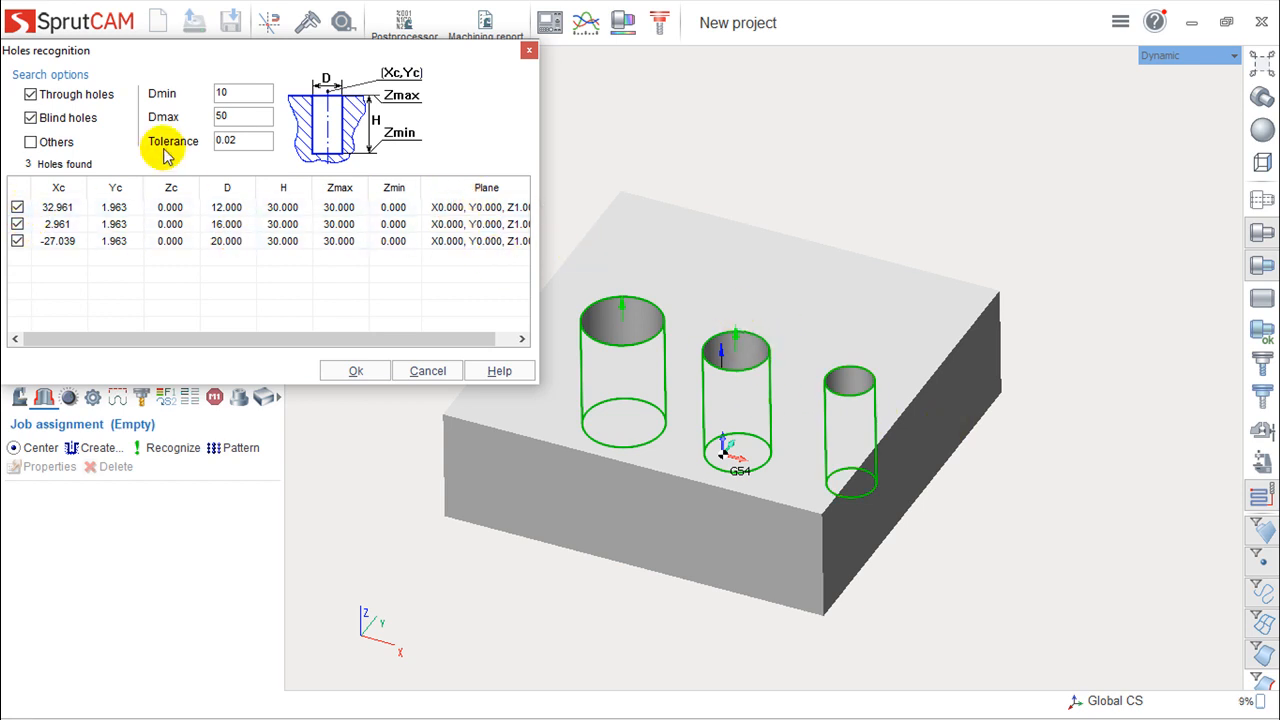
pyautogui.click(355, 370)
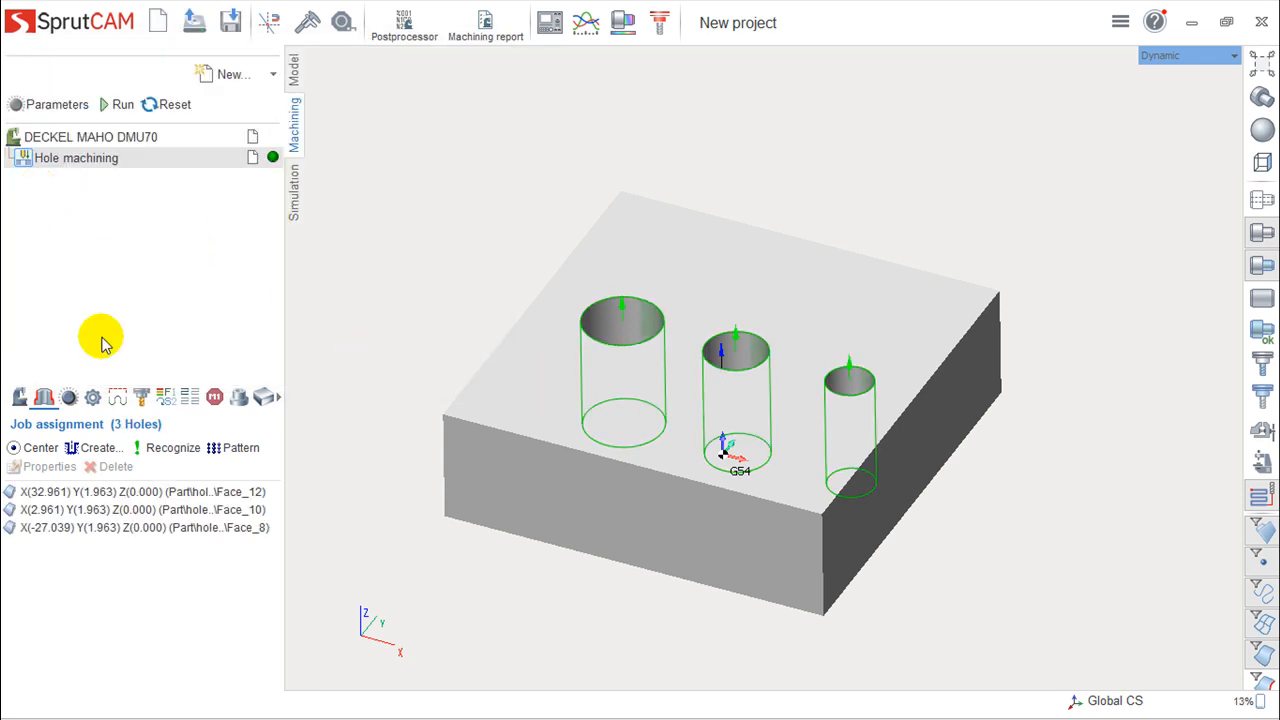
# - Calculate the hole machining toolpath and inspect it closely over the three holes
pyautogui.click(116, 101)
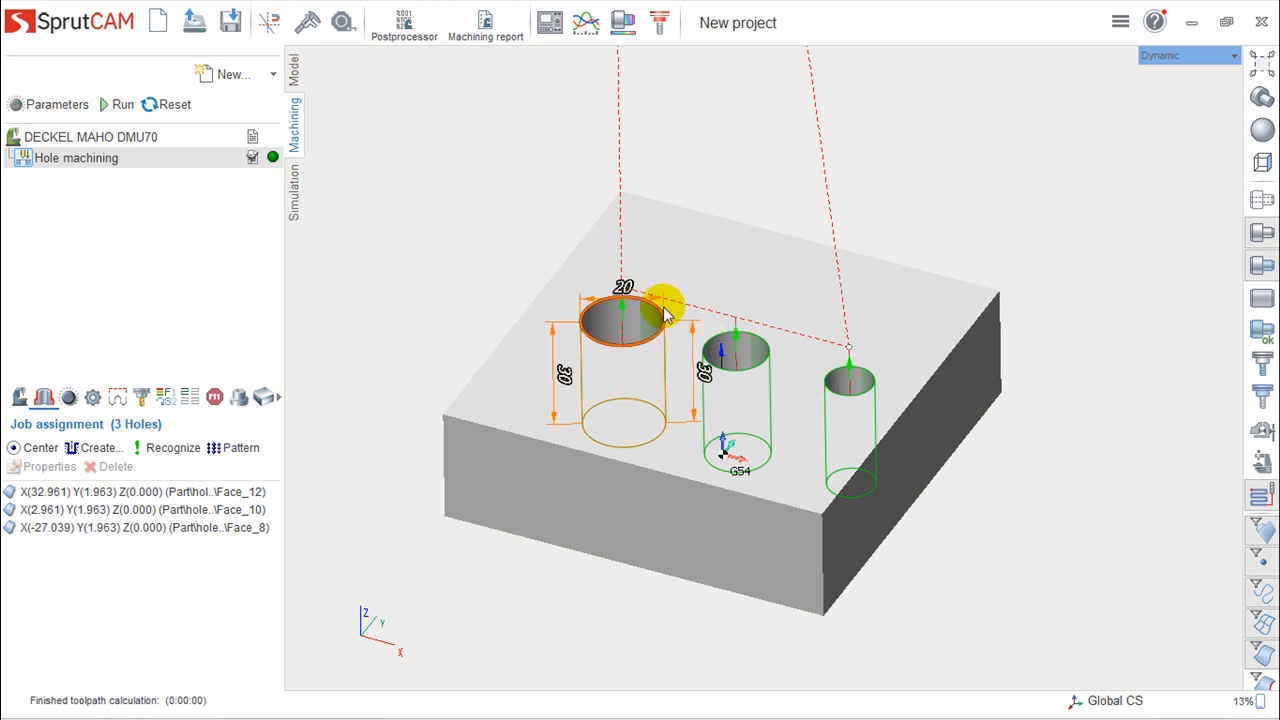
pyautogui.scroll(3, 834, 350)
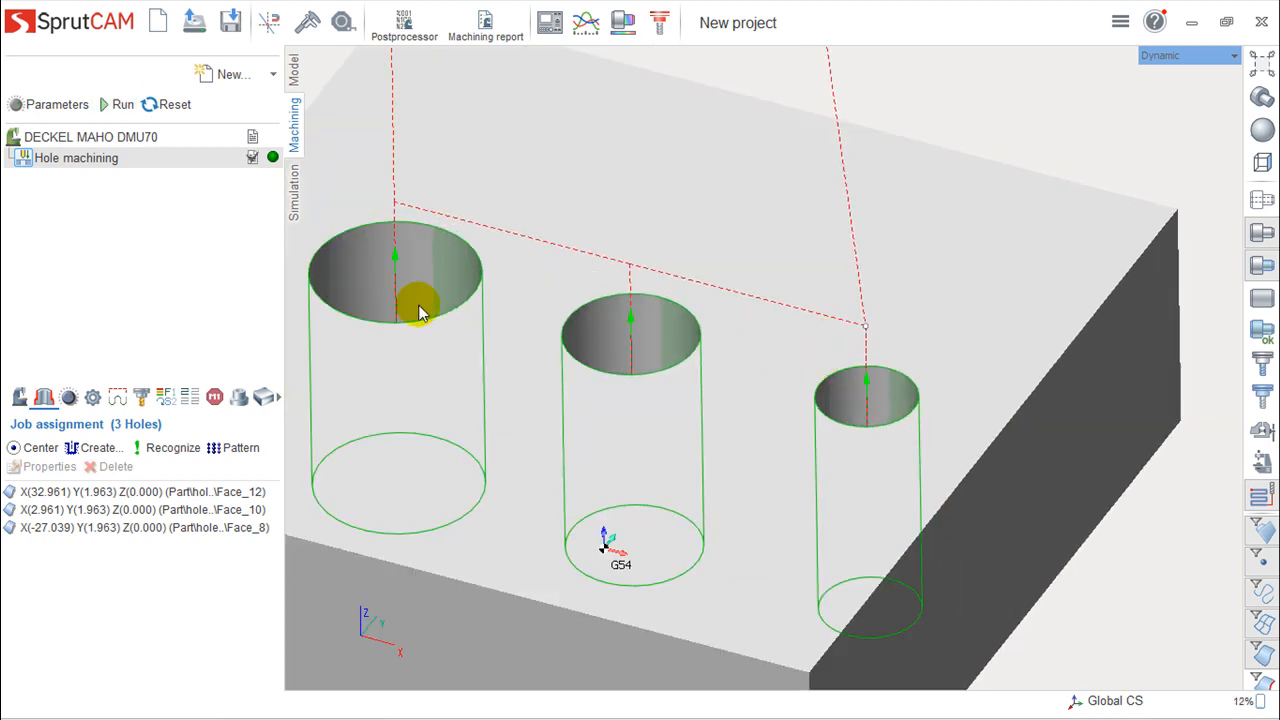
pyautogui.moveTo(603, 378); pyautogui.dragTo(716, 385, button='middle')
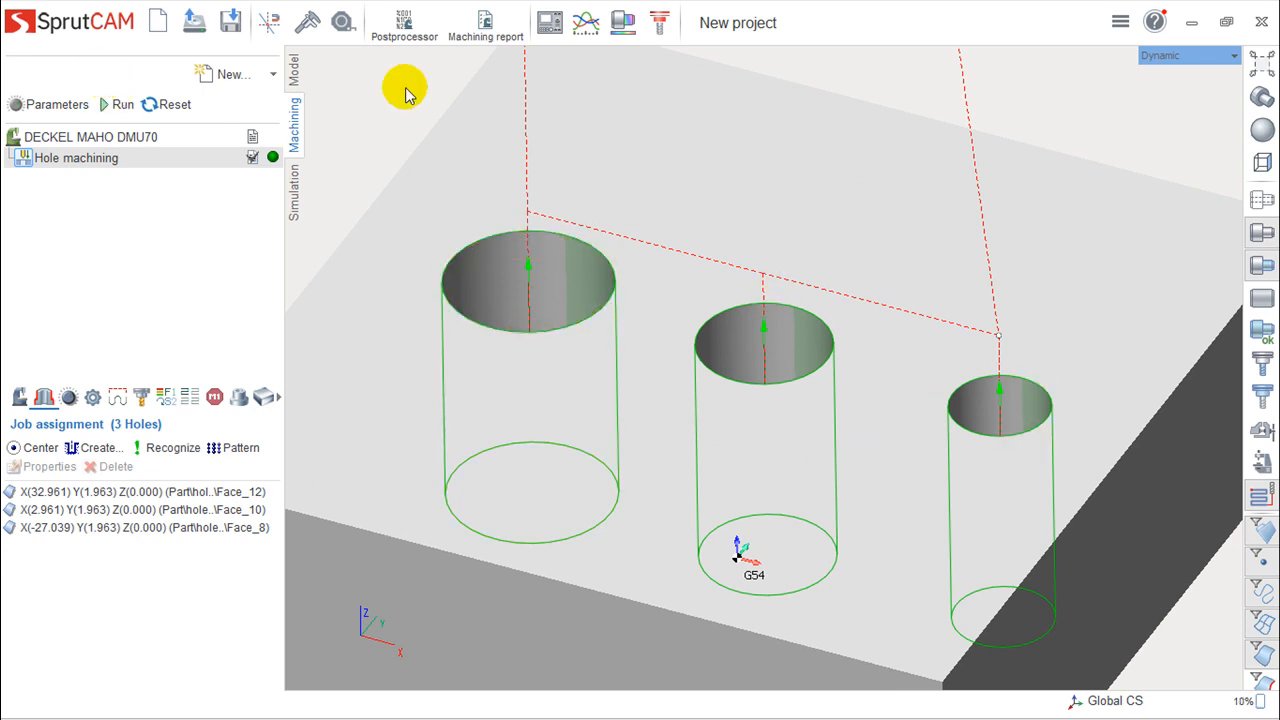
# - Simulate the hole machining operation on the block and return to the machining setup
pyautogui.click(292, 190)
pyautogui.scroll(-3, 489, 274)
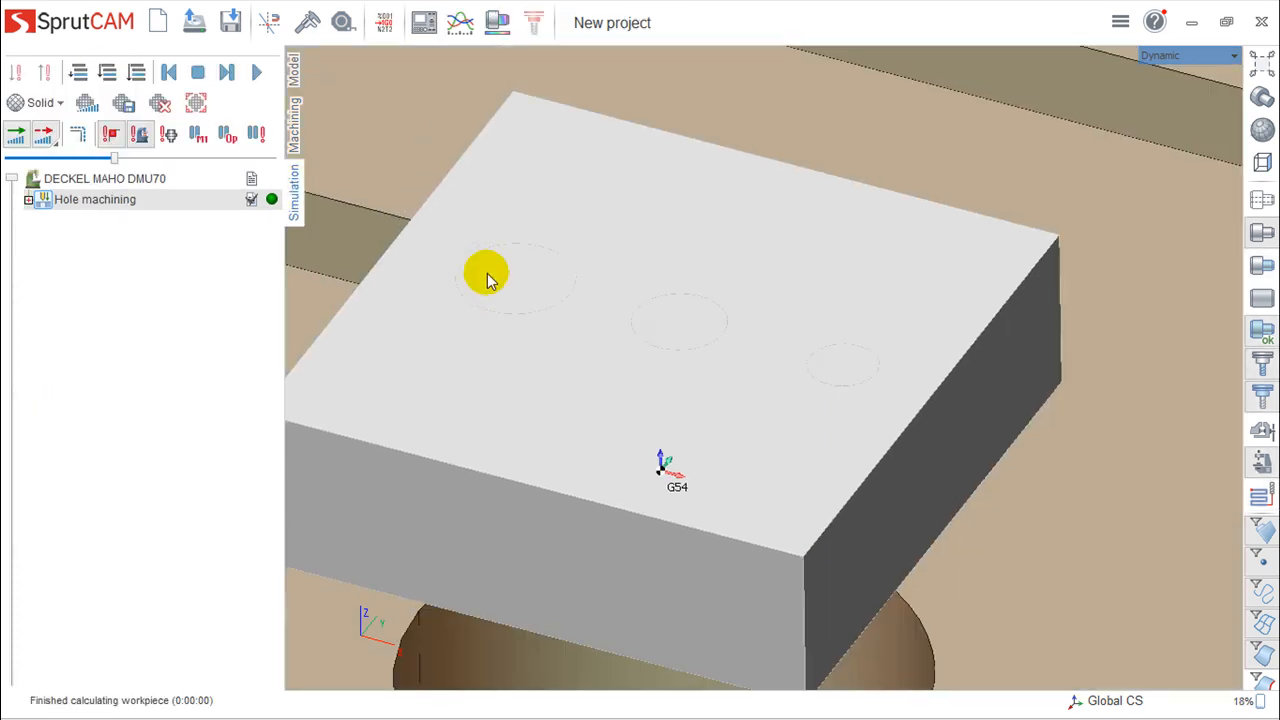
pyautogui.click(256, 72)
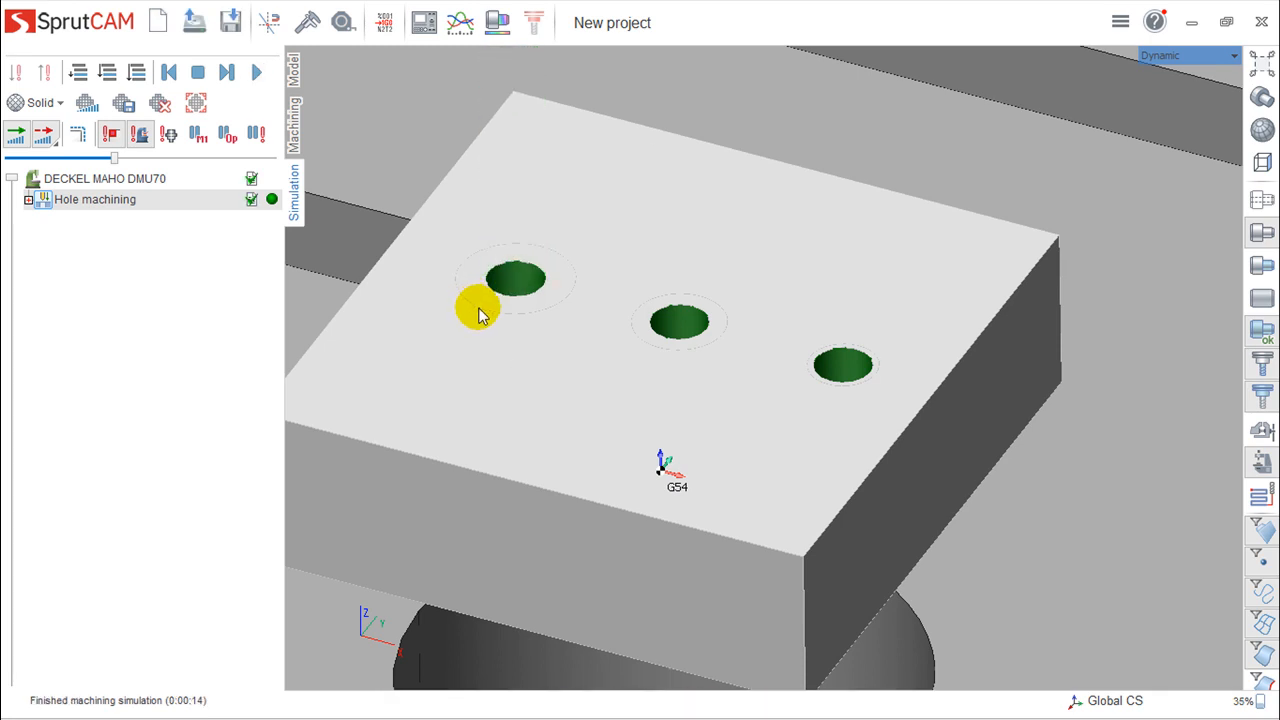
pyautogui.click(298, 145)
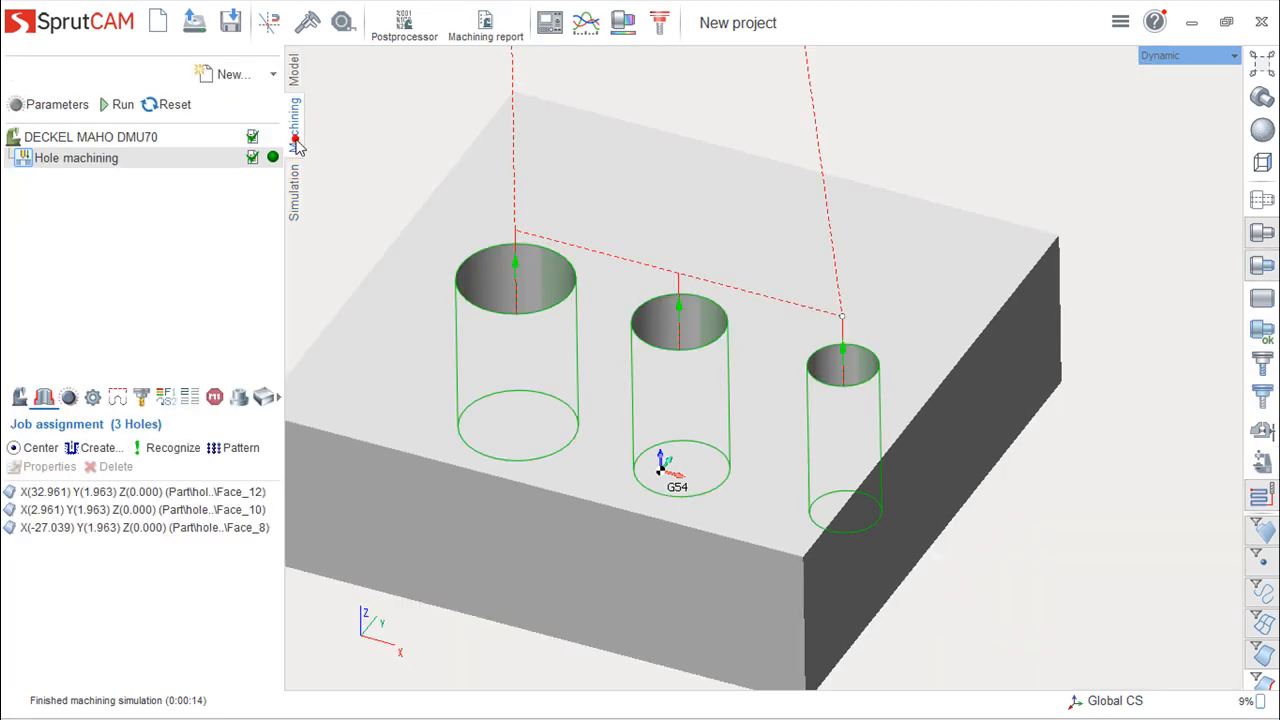